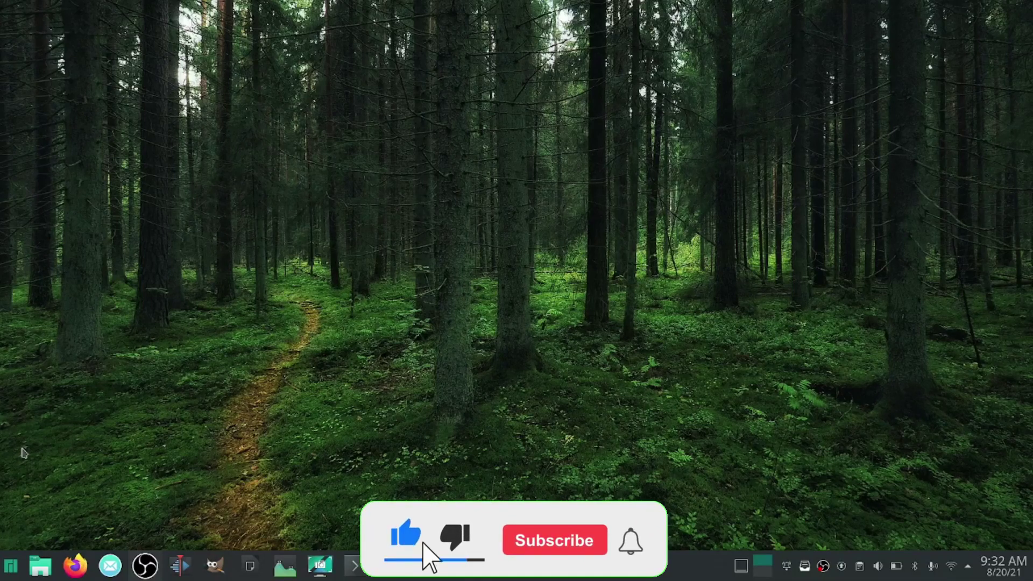
Open the KDE Plasma launcher on its Favorites list (Firefox, Dolphin, Elisa, Konsole, System Settings).
{"action": "left_click", "coordinate": [10, 565]}
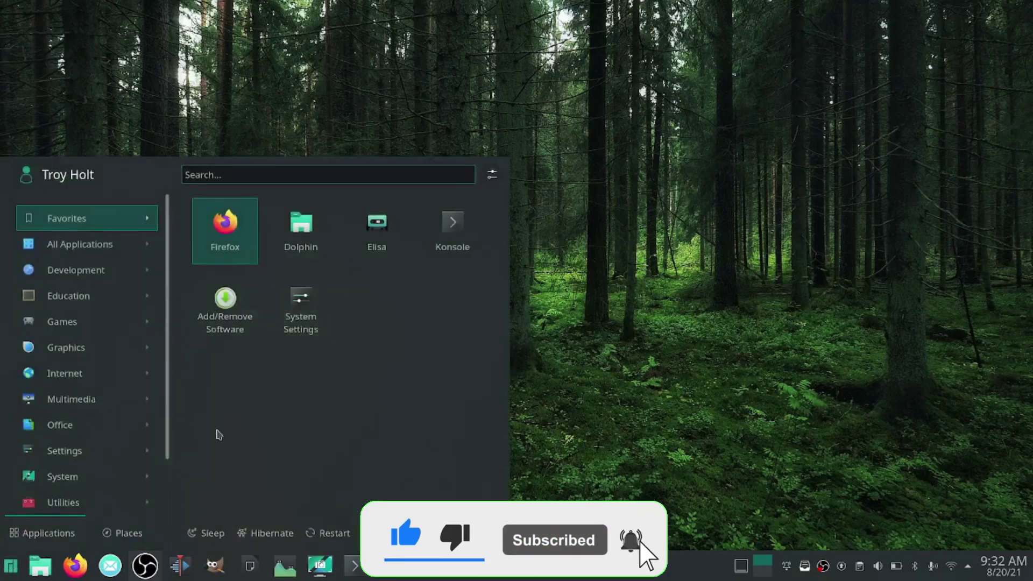
Confirm with a 'libre office' search that LibreOffice 7.0.6-4 is installed, then launch LibreOffice.
{"action": "left_click", "coordinate": [229, 311]}
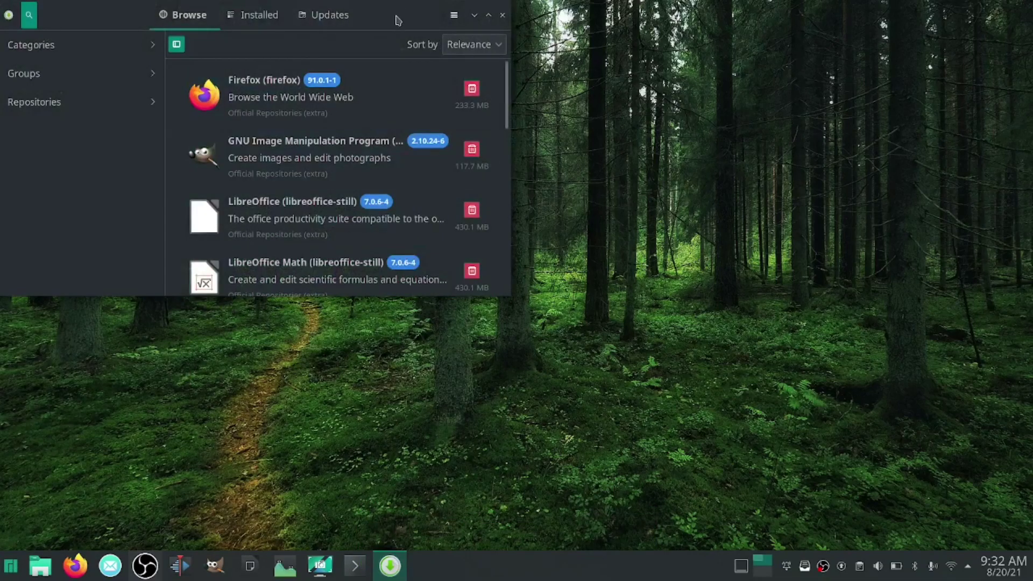
{"action": "left_click_drag", "start_coordinate": [398, 18], "coordinate": [619, 103]}
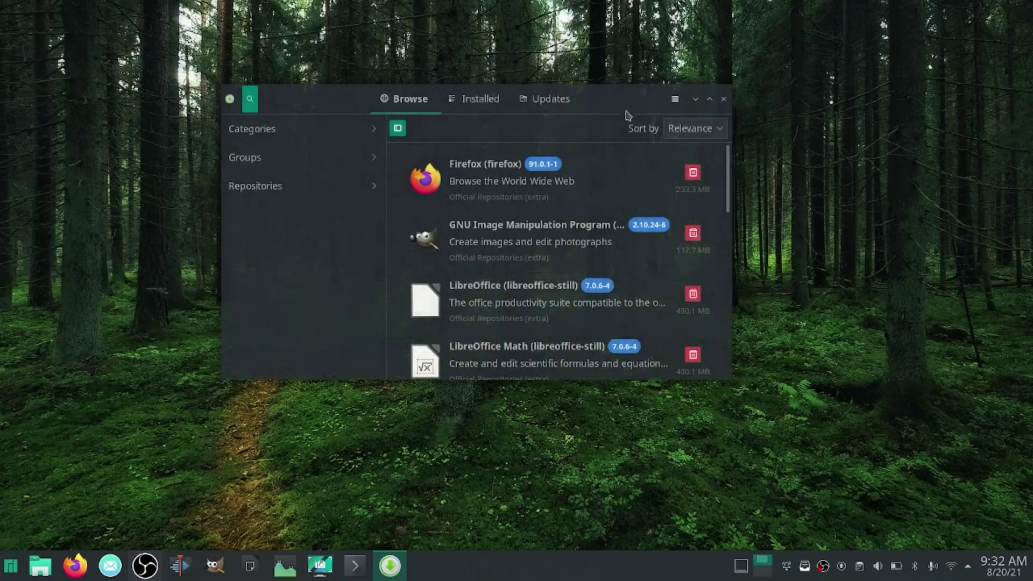
{"action": "left_click", "coordinate": [249, 99]}
{"action": "type", "text": "lib"}
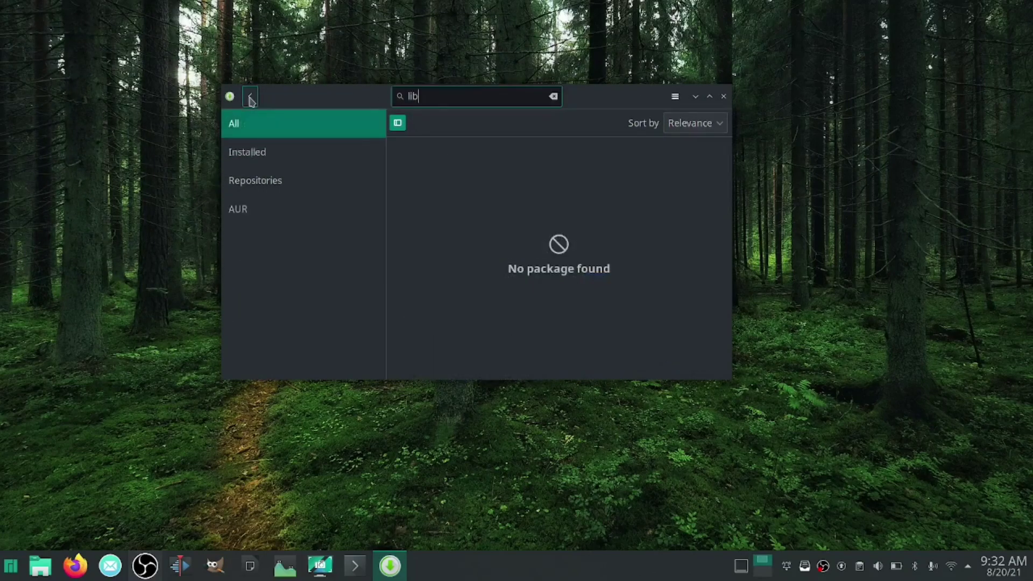
{"action": "type", "text": "re office"}
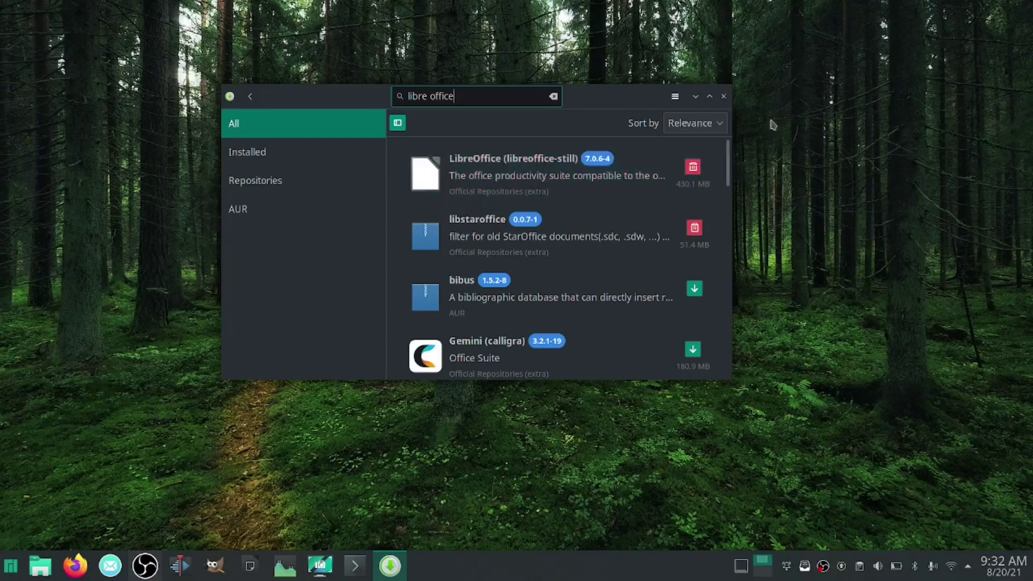
{"action": "left_click", "coordinate": [723, 96]}
{"action": "left_click", "coordinate": [250, 566]}
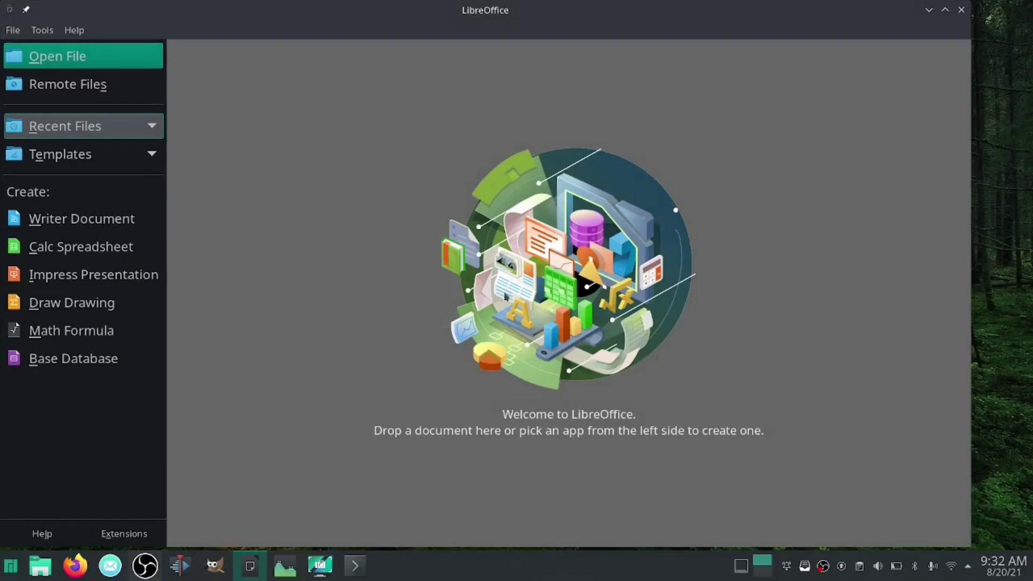
Maximize the Start Center and create a blank Writer document, Untitled 1.
{"action": "left_click", "coordinate": [945, 9]}
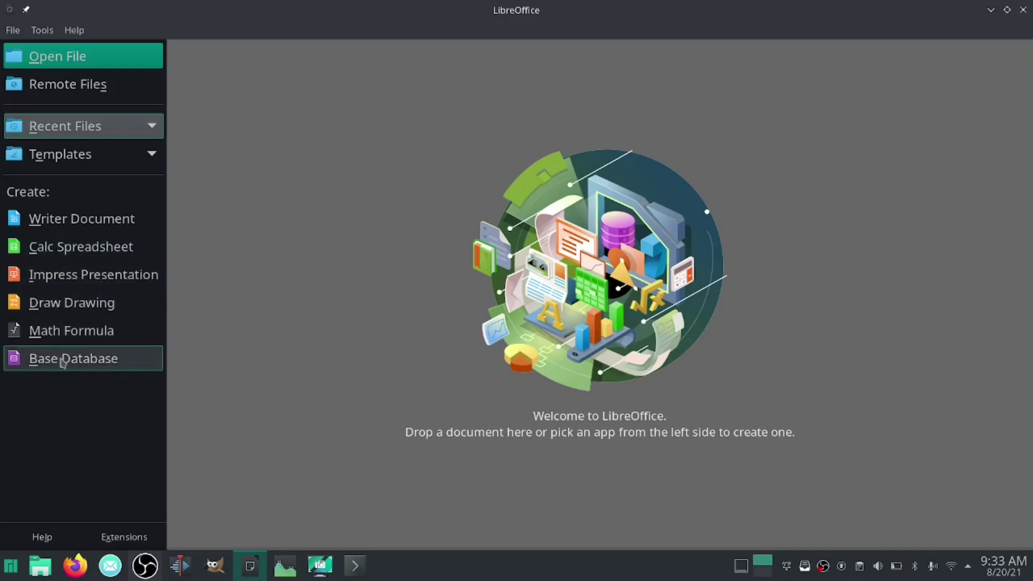
{"action": "left_click", "coordinate": [79, 225]}
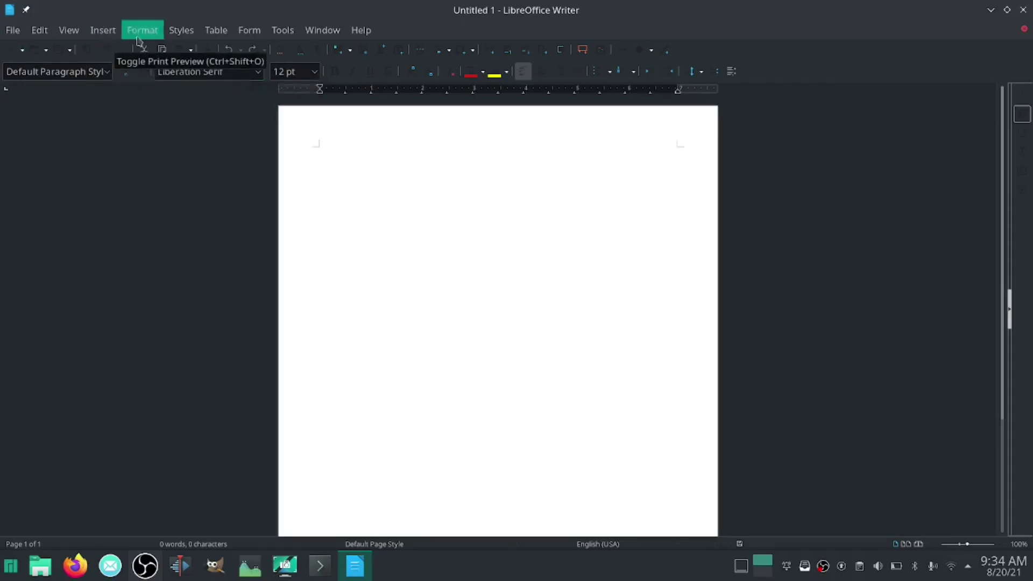
{"action": "left_click", "coordinate": [285, 34]}
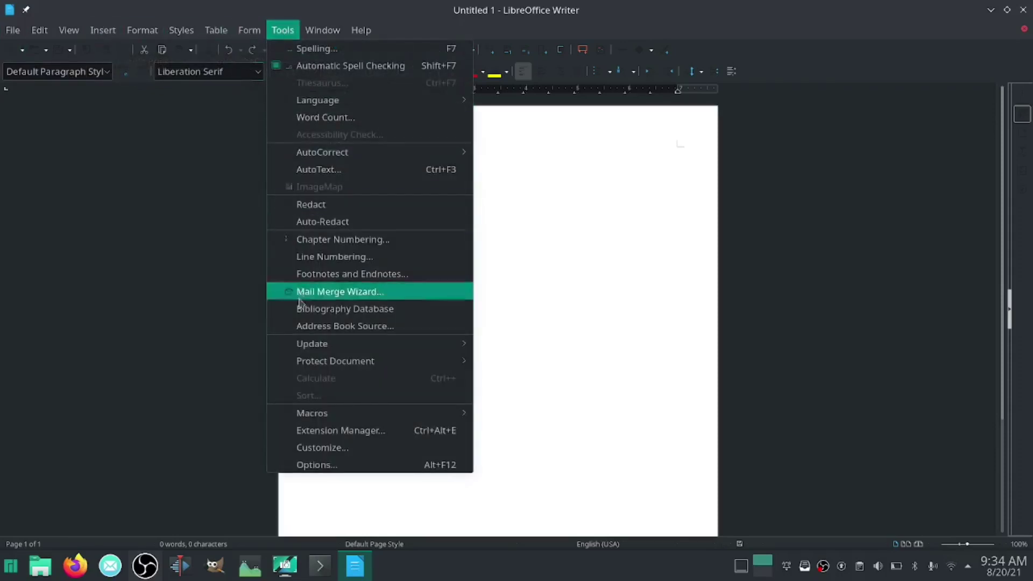
In Options > View, set the icon style to Breeze (dark) and apply it.
{"action": "left_click", "coordinate": [319, 466]}
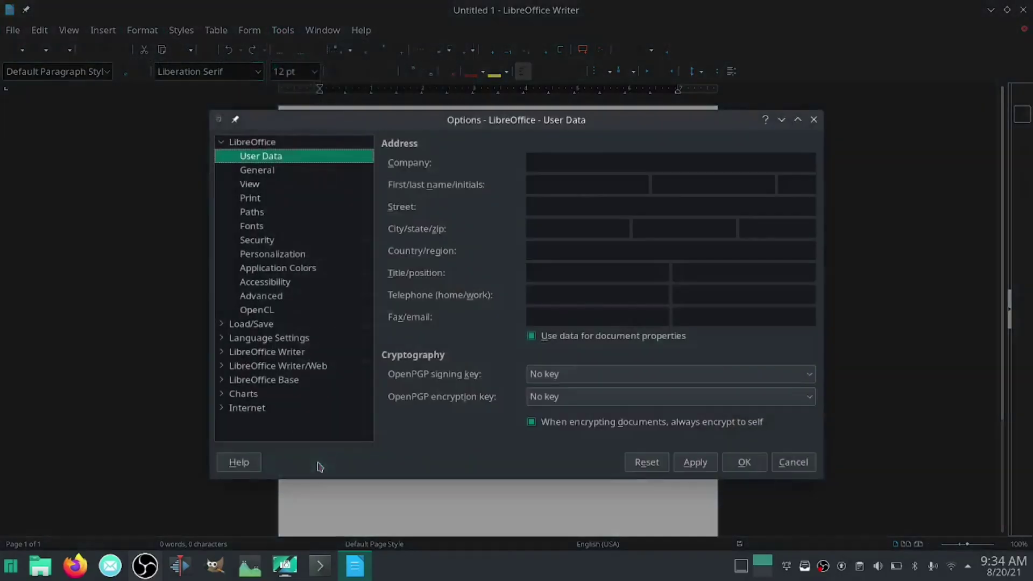
{"action": "left_click_drag", "start_coordinate": [475, 122], "coordinate": [442, 73]}
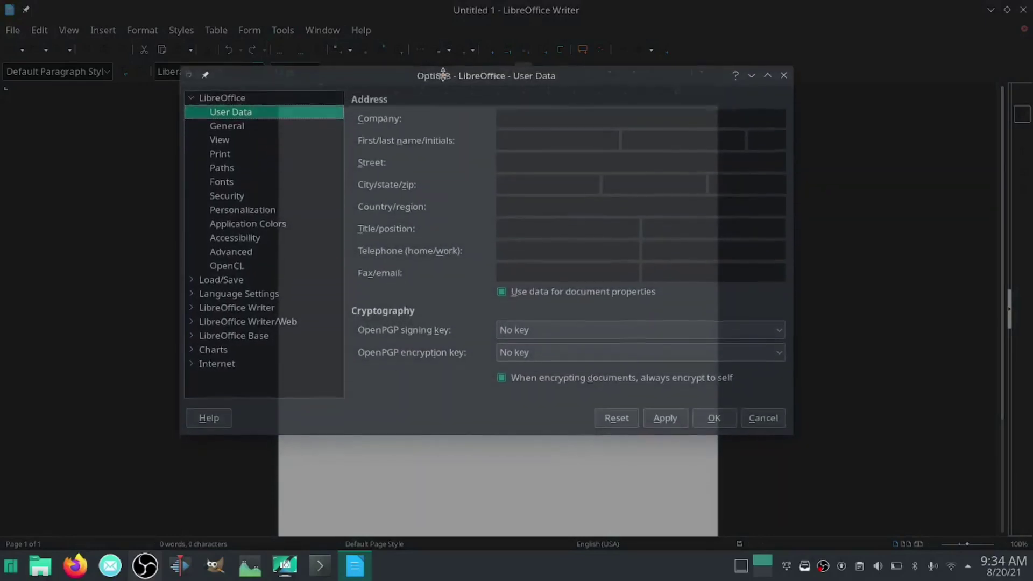
{"action": "left_click", "coordinate": [232, 128]}
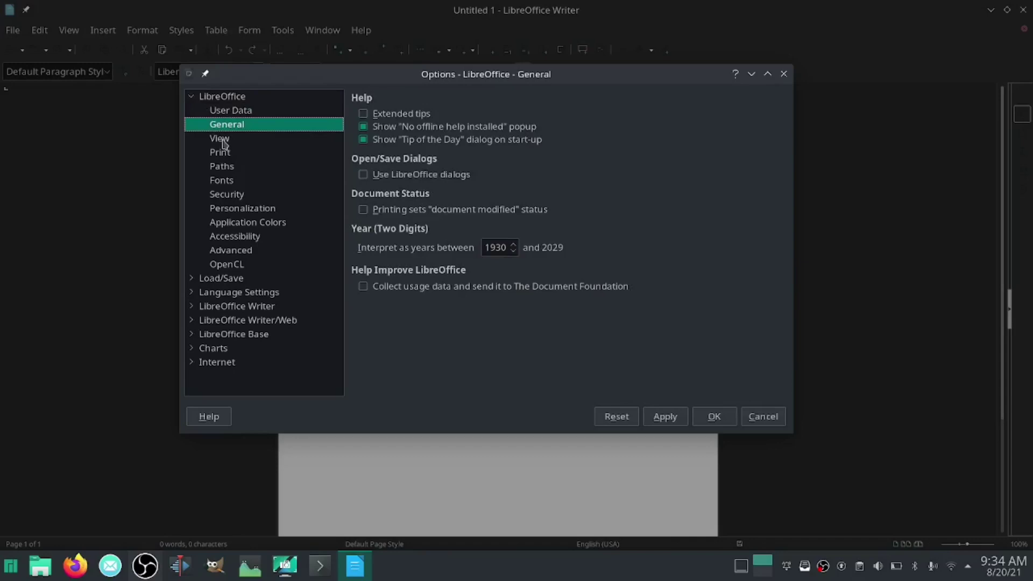
{"action": "left_click", "coordinate": [225, 141]}
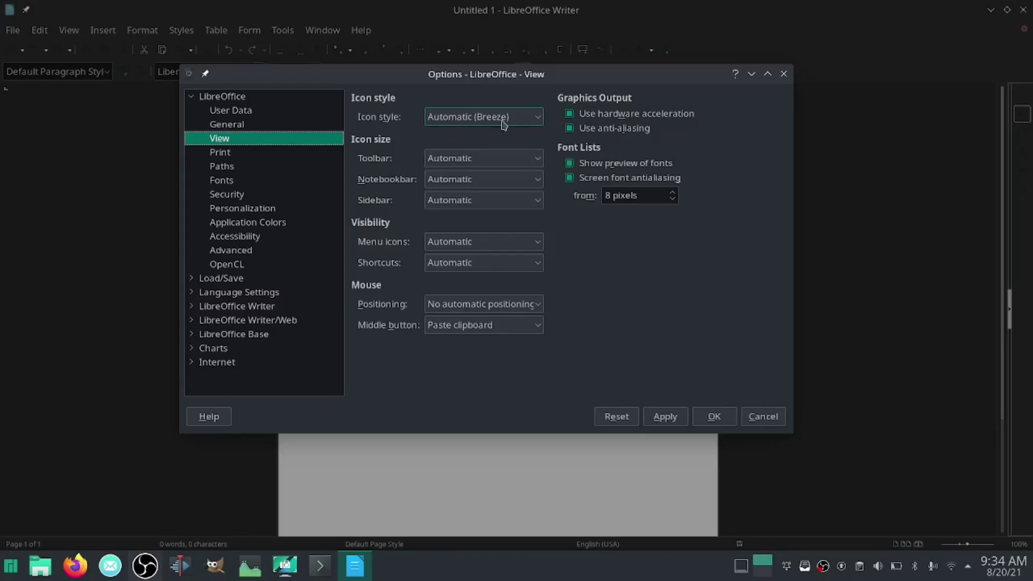
{"action": "left_click", "coordinate": [531, 120]}
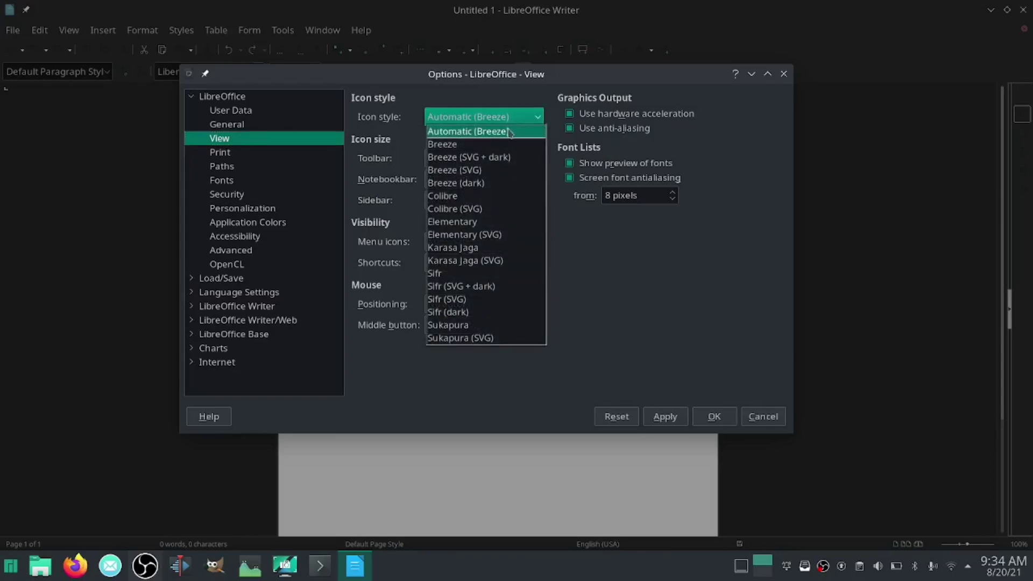
{"action": "left_click", "coordinate": [452, 185]}
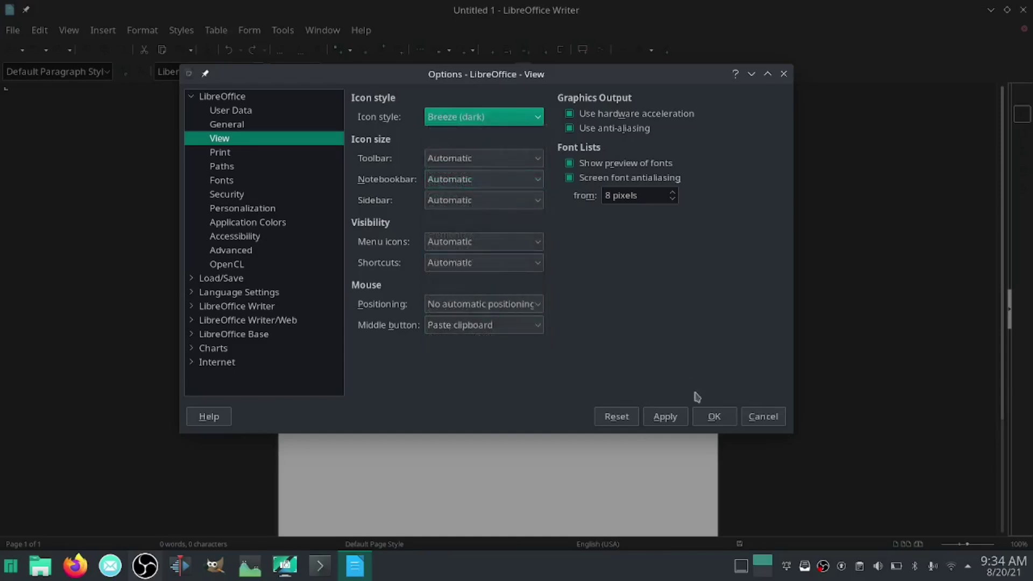
{"action": "left_click", "coordinate": [677, 421]}
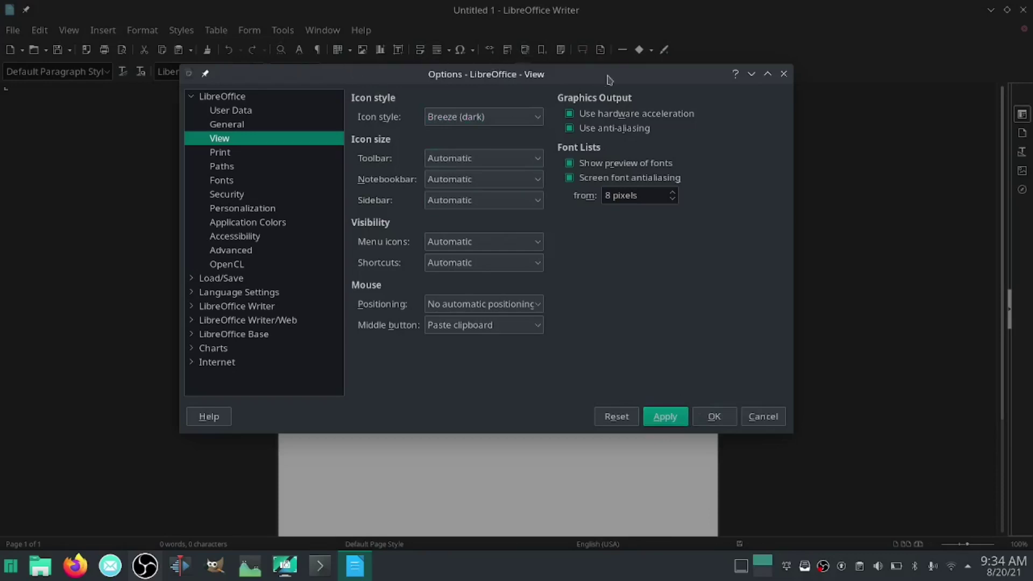
Look over the Print, Paths and Fonts pages, then verify Breeze (dark) is still selected.
{"action": "left_click_drag", "start_coordinate": [683, 81], "coordinate": [700, 138]}
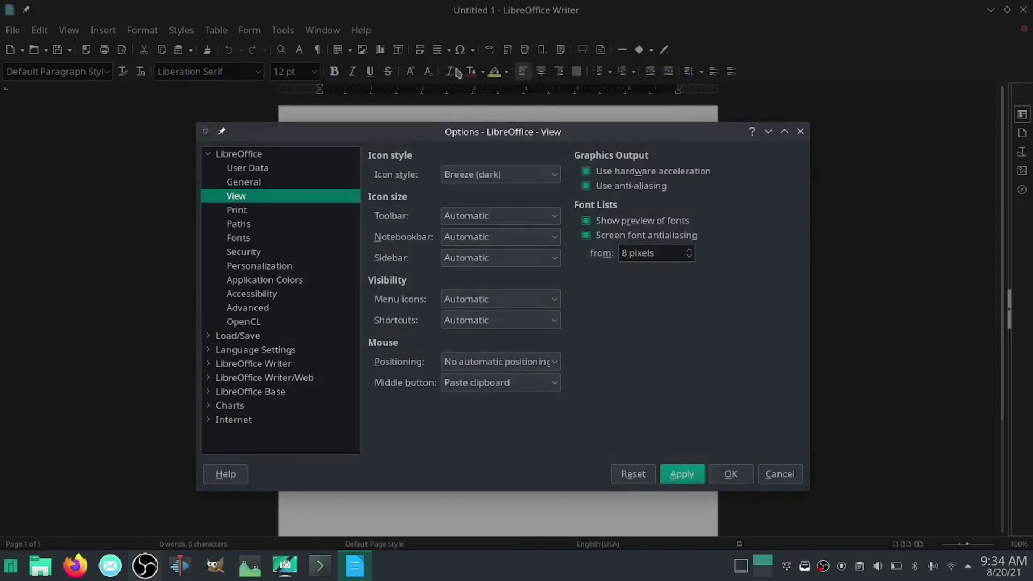
{"action": "left_click", "coordinate": [237, 212]}
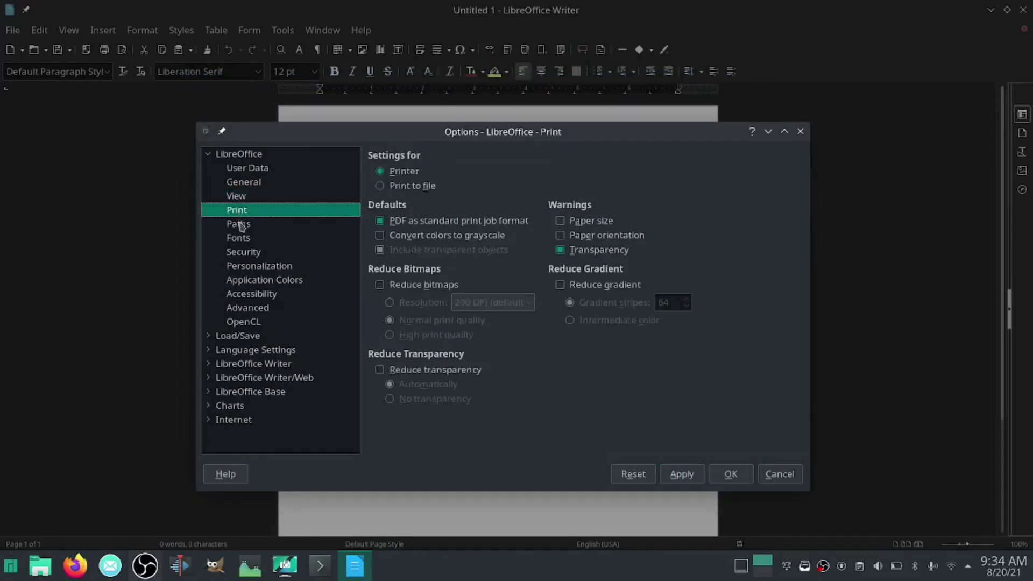
{"action": "left_click", "coordinate": [241, 225]}
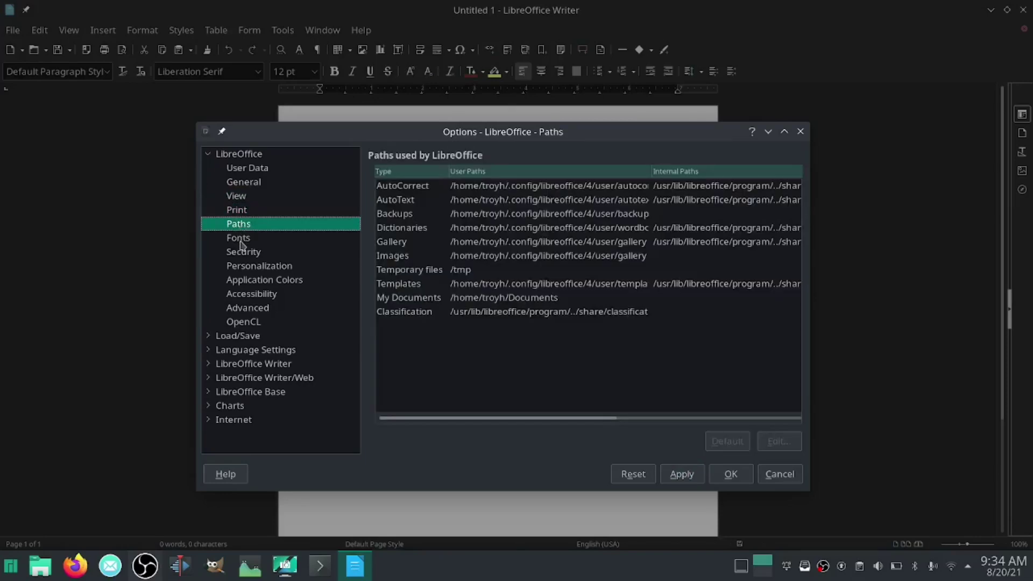
{"action": "left_click", "coordinate": [240, 240]}
{"action": "left_click", "coordinate": [240, 198]}
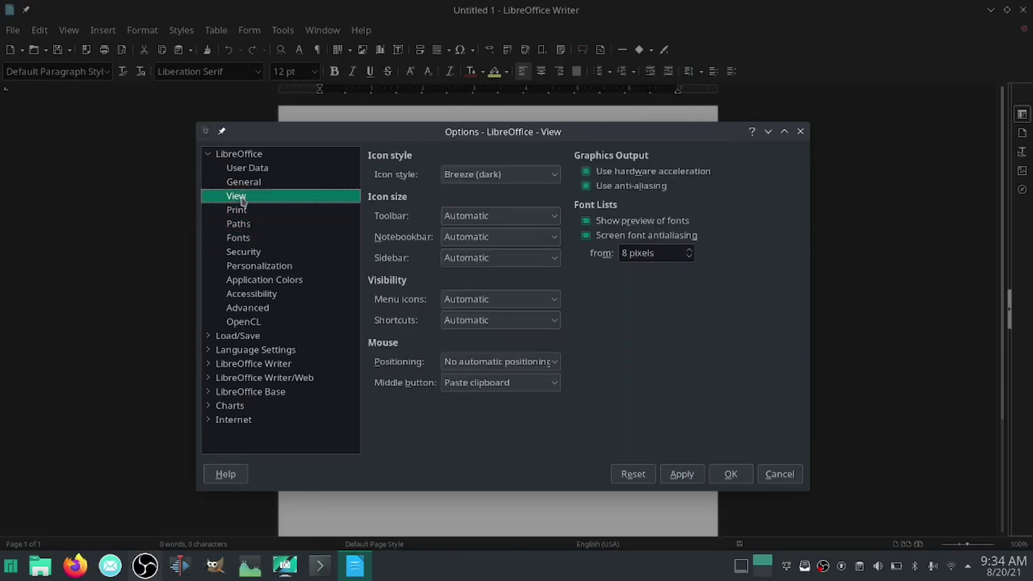
{"action": "left_click", "coordinate": [520, 179]}
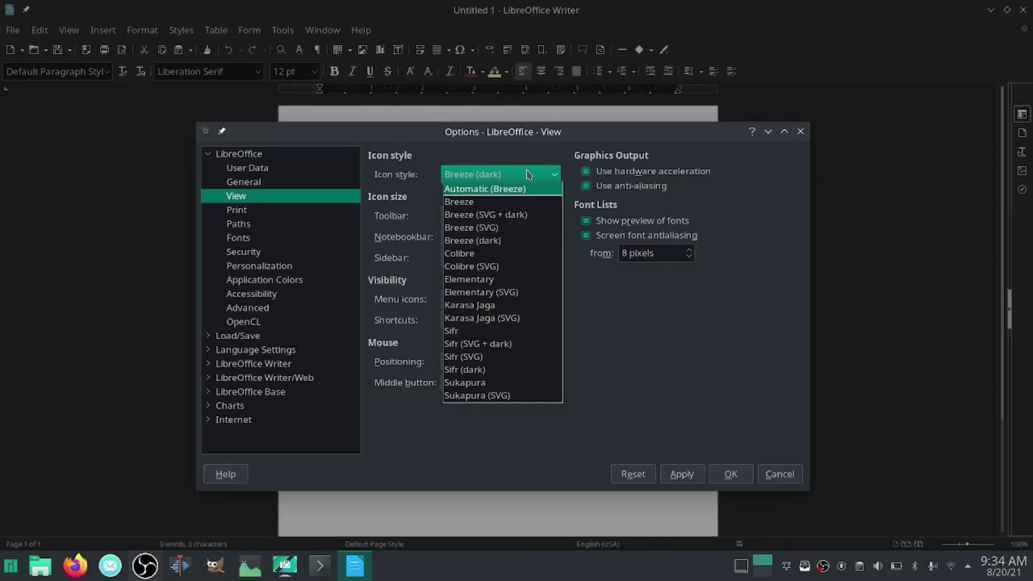
{"action": "left_click", "coordinate": [529, 174]}
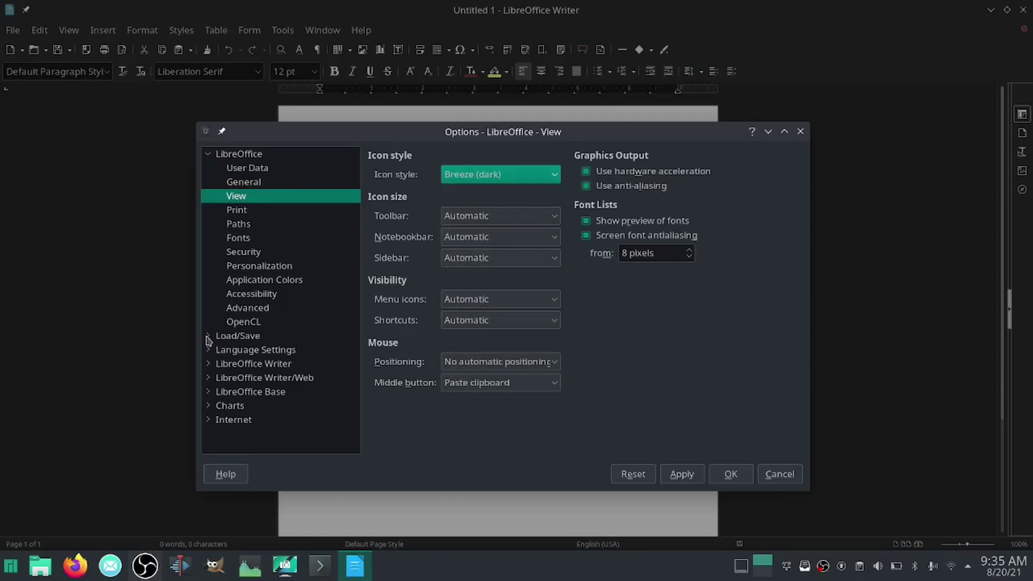
{"action": "left_click", "coordinate": [207, 337]}
Set Load/Save General's 'Always save as' to Word 2007–365 (.docx) and apply.
{"action": "scroll", "coordinate": [296, 293], "scroll_direction": "down", "scroll_amount": 1}
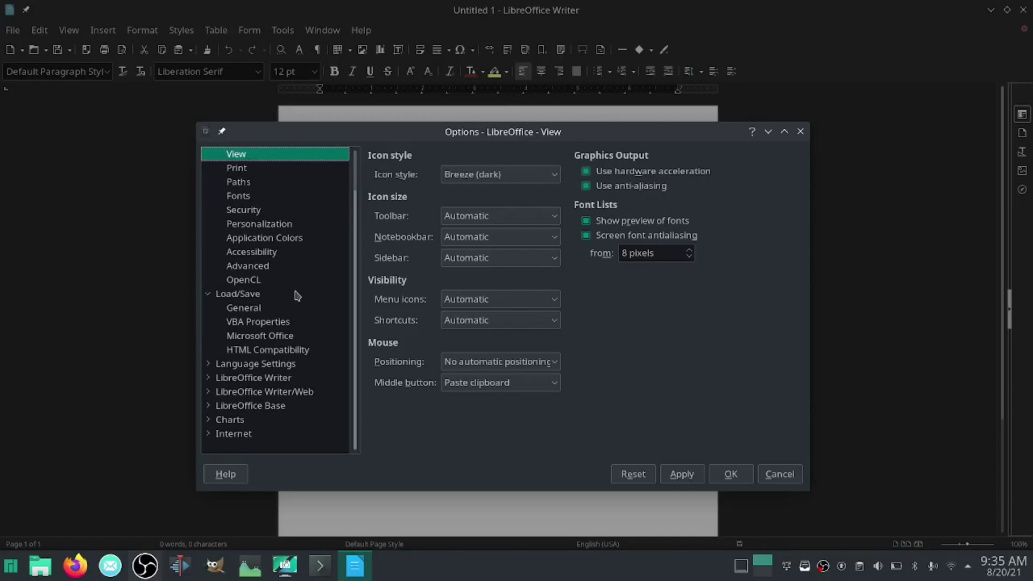
{"action": "left_click", "coordinate": [248, 312]}
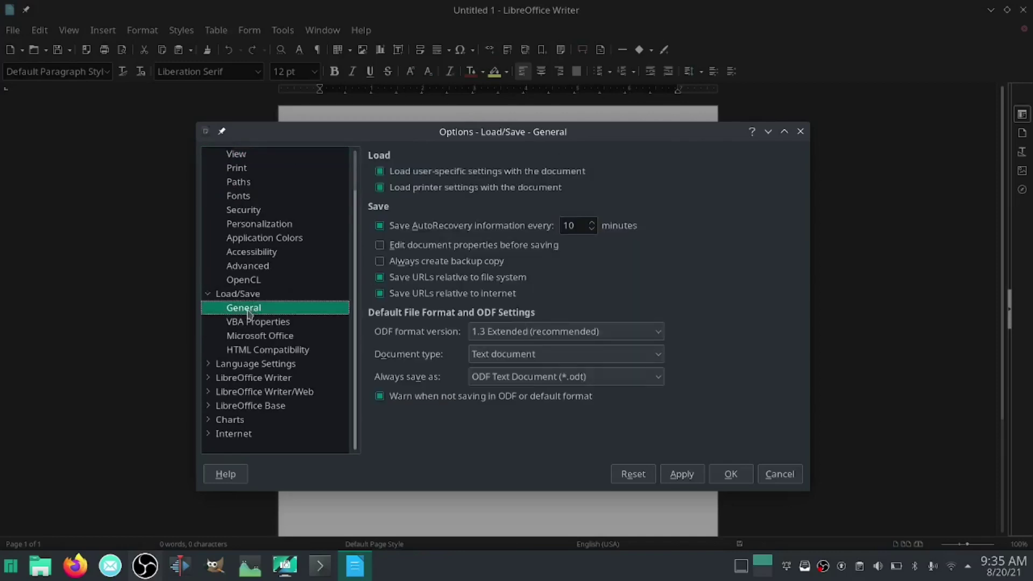
{"action": "left_click", "coordinate": [512, 381]}
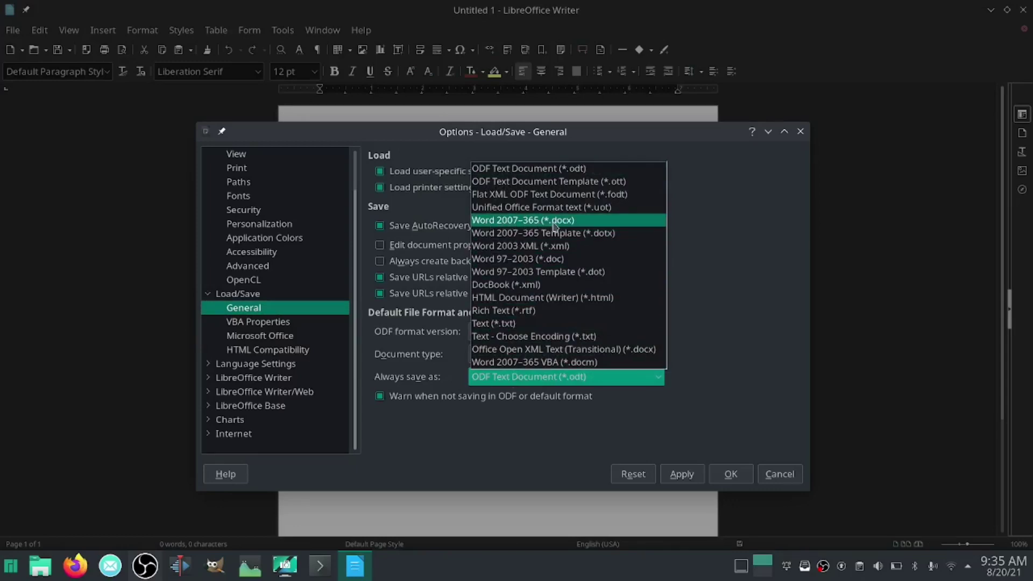
{"action": "left_click", "coordinate": [566, 225]}
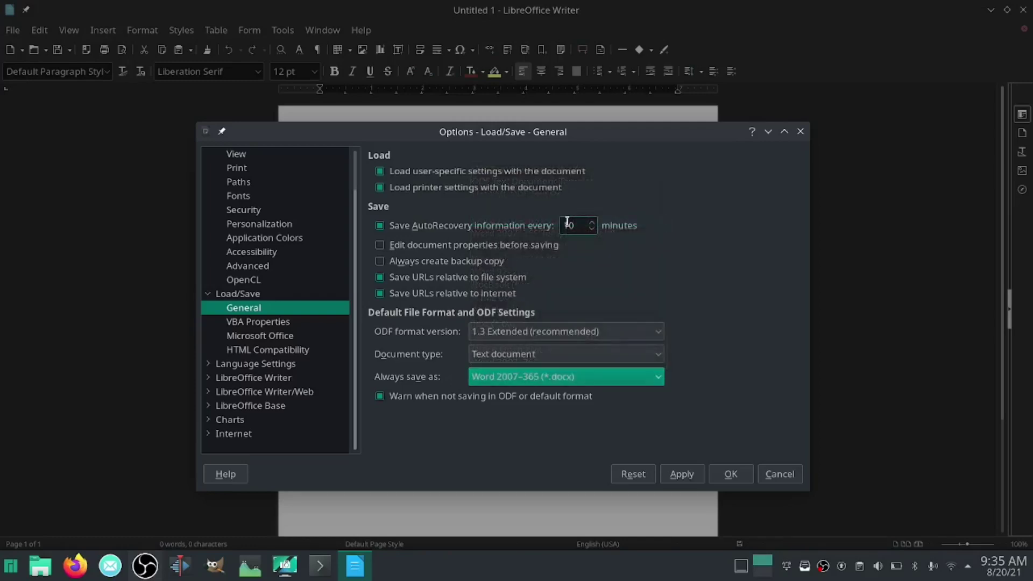
{"action": "left_click", "coordinate": [694, 480]}
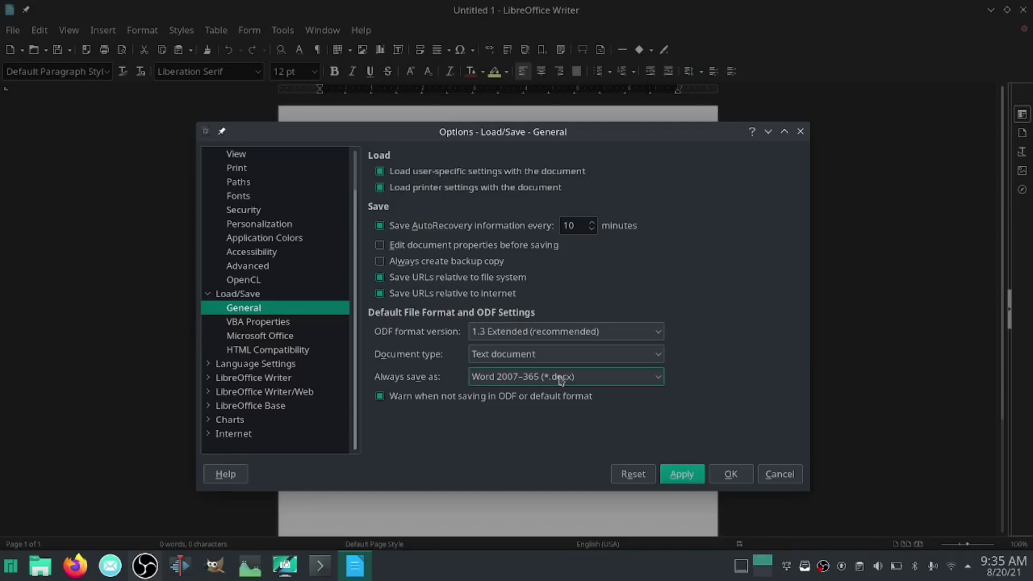
View Writer's Basic Fonts (Western) page, then close Options and minimize Writer.
{"action": "left_click", "coordinate": [209, 365]}
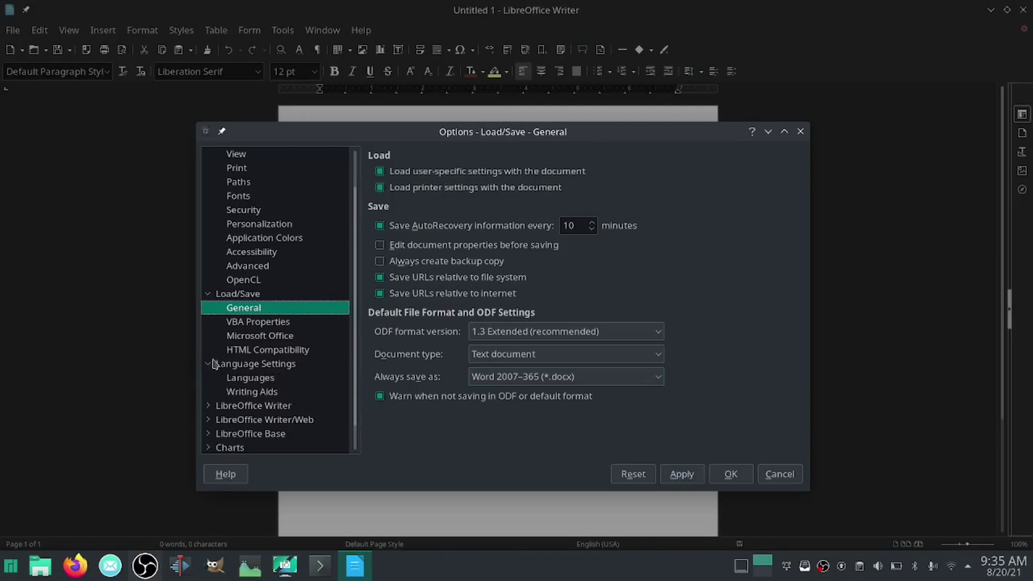
{"action": "scroll", "coordinate": [213, 365], "scroll_direction": "down", "scroll_amount": 2}
{"action": "left_click", "coordinate": [207, 378]}
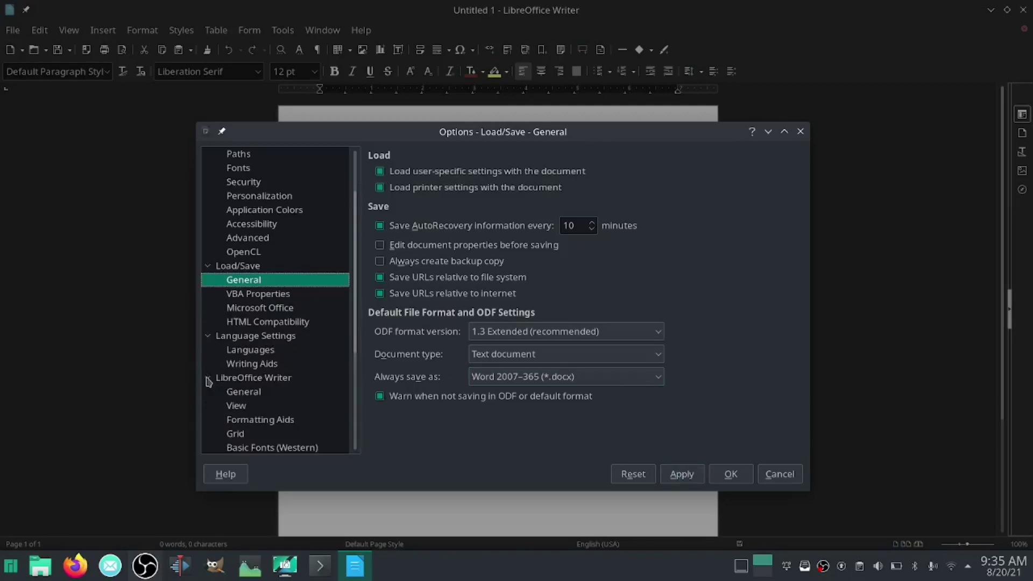
{"action": "scroll", "coordinate": [220, 377], "scroll_direction": "down", "scroll_amount": 3}
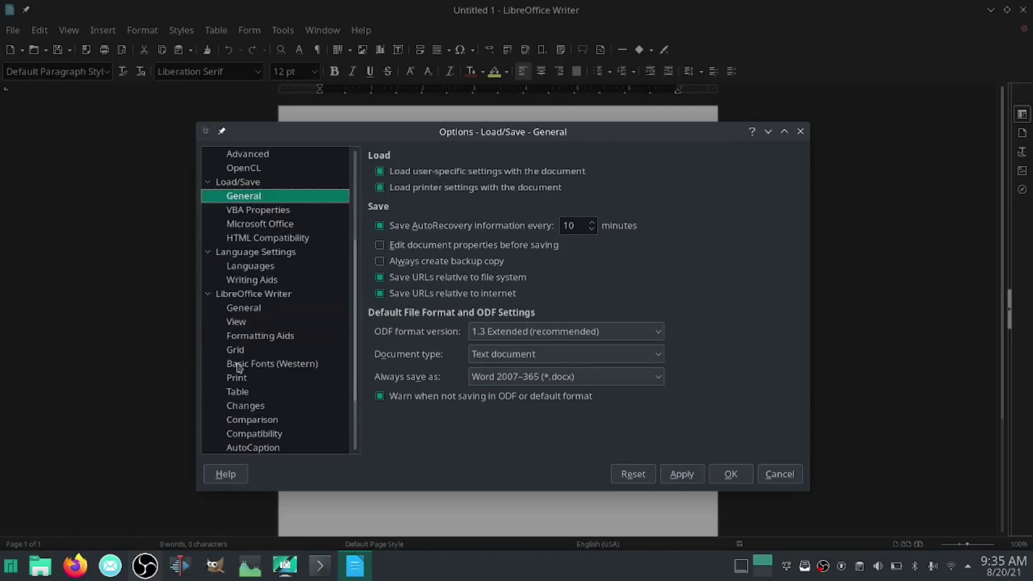
{"action": "left_click", "coordinate": [239, 366]}
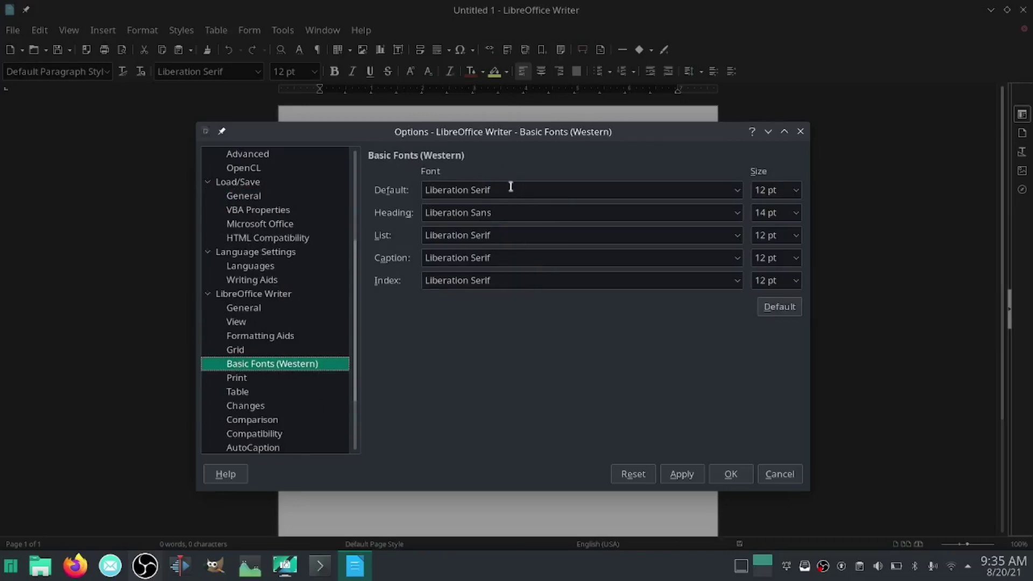
{"action": "left_click", "coordinate": [802, 132]}
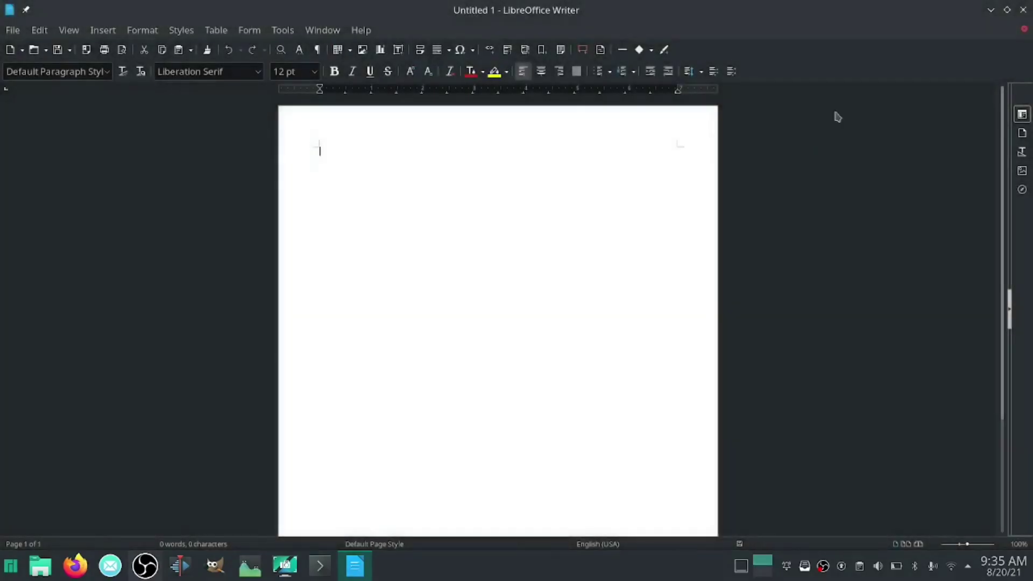
{"action": "double_click", "coordinate": [992, 14]}
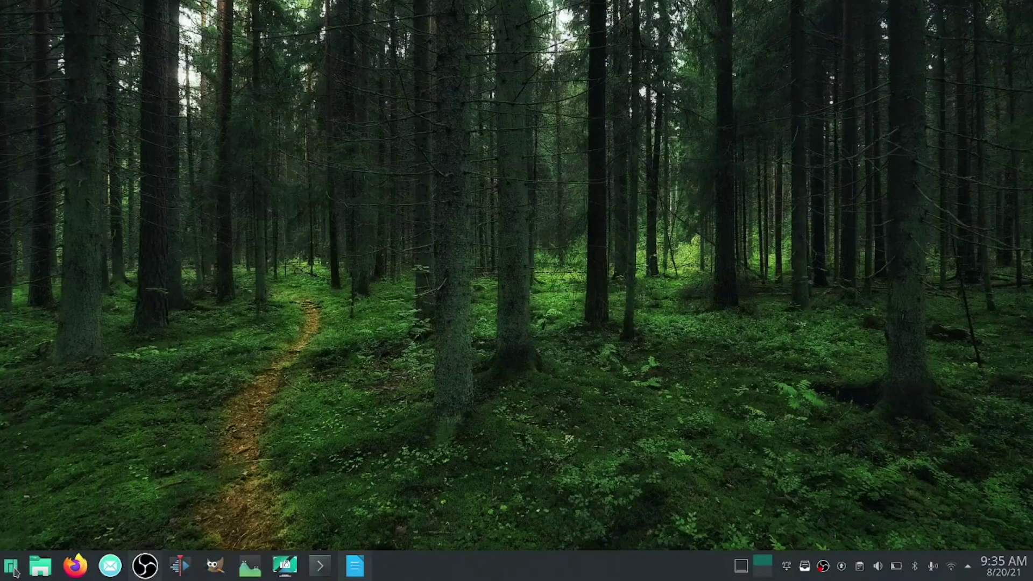
Search Add/Remove Software for 'ttf ms fonts' and open the ttf-ms-fonts 2.0-12 AUR package.
{"action": "left_click", "coordinate": [11, 567]}
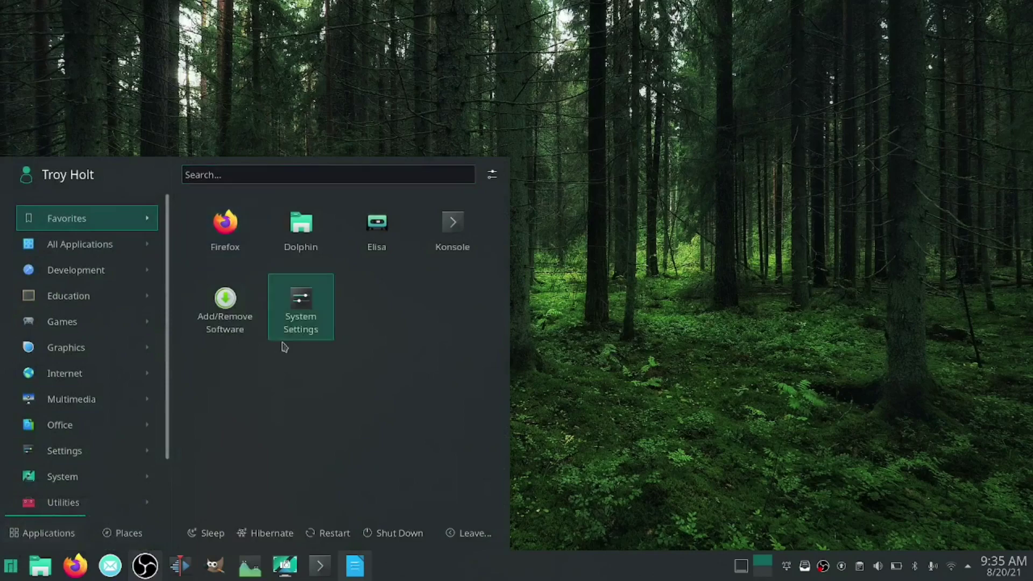
{"action": "left_click", "coordinate": [215, 319]}
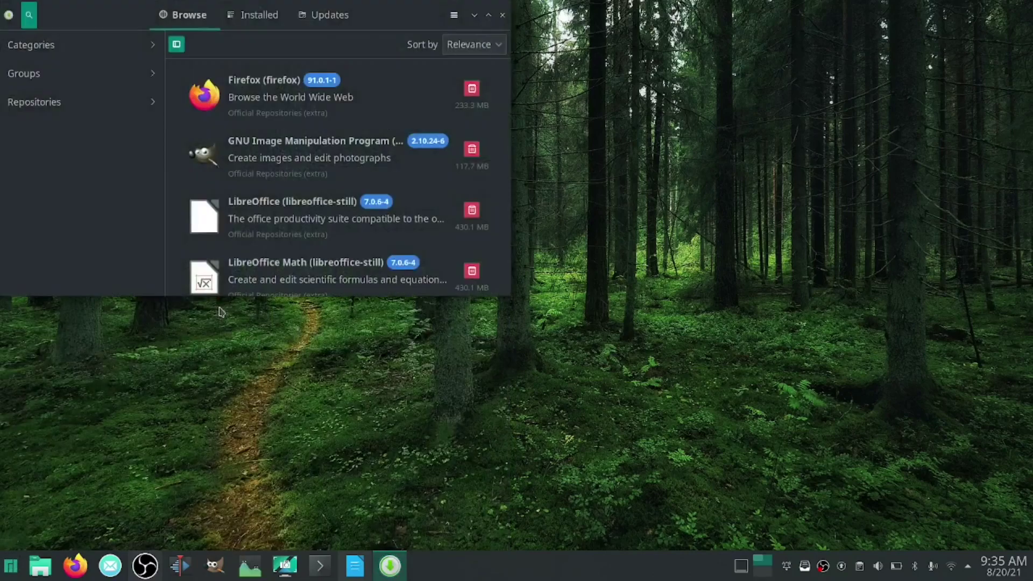
{"action": "left_click_drag", "start_coordinate": [108, 11], "coordinate": [227, 57]}
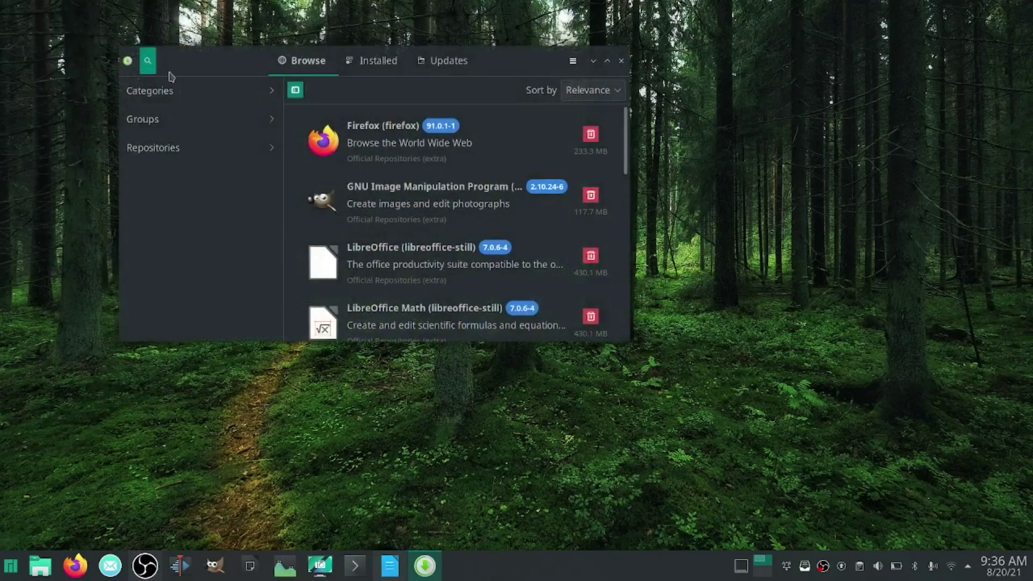
{"action": "left_click", "coordinate": [148, 62]}
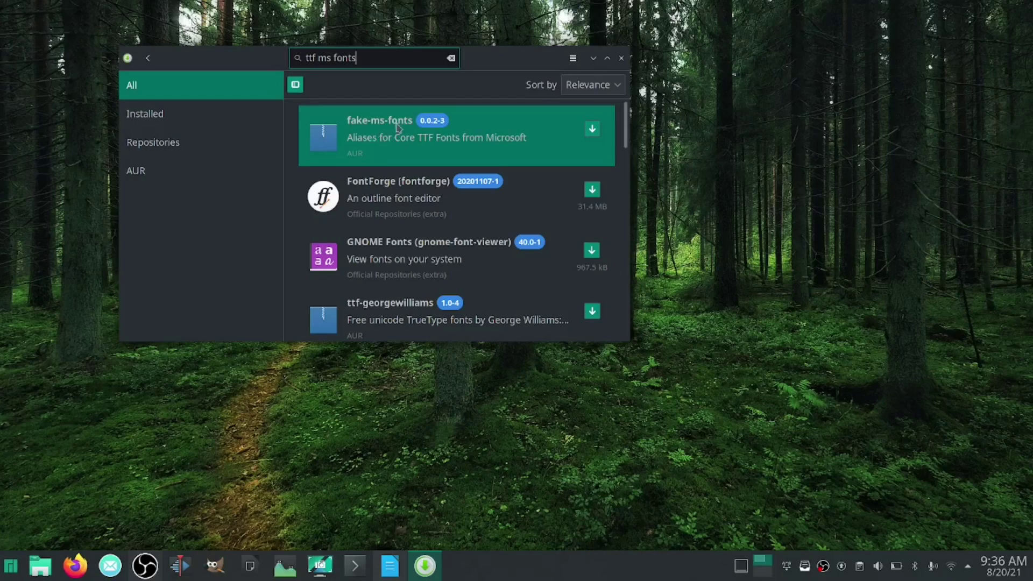
{"action": "scroll", "coordinate": [399, 142], "scroll_direction": "down", "scroll_amount": 3}
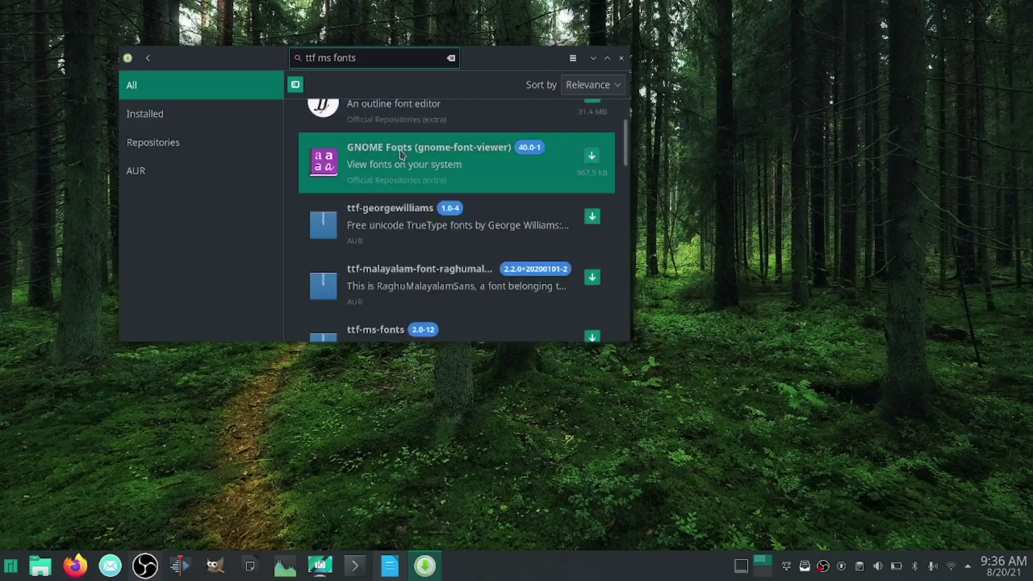
{"action": "scroll", "coordinate": [400, 154], "scroll_direction": "down", "scroll_amount": 1}
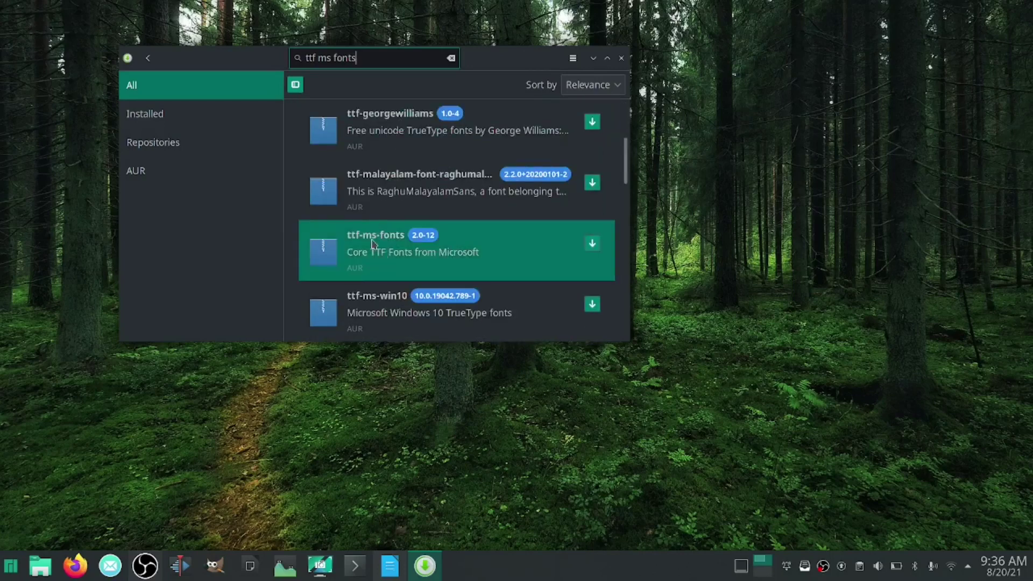
{"action": "left_click", "coordinate": [521, 254]}
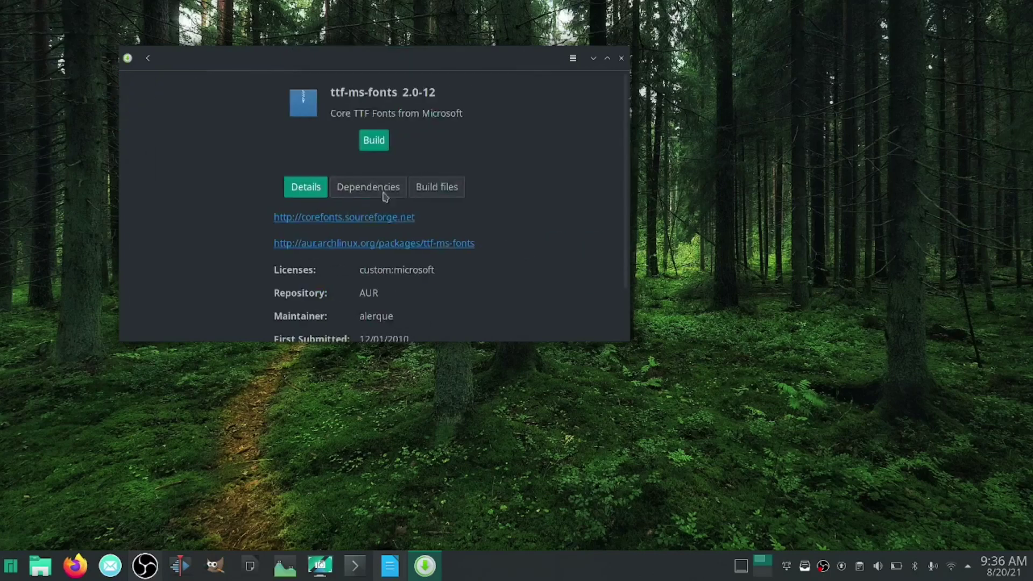
Build and install ttf-ms-fonts, authorizing with the administrator password, then close Pamac.
{"action": "left_click", "coordinate": [376, 145]}
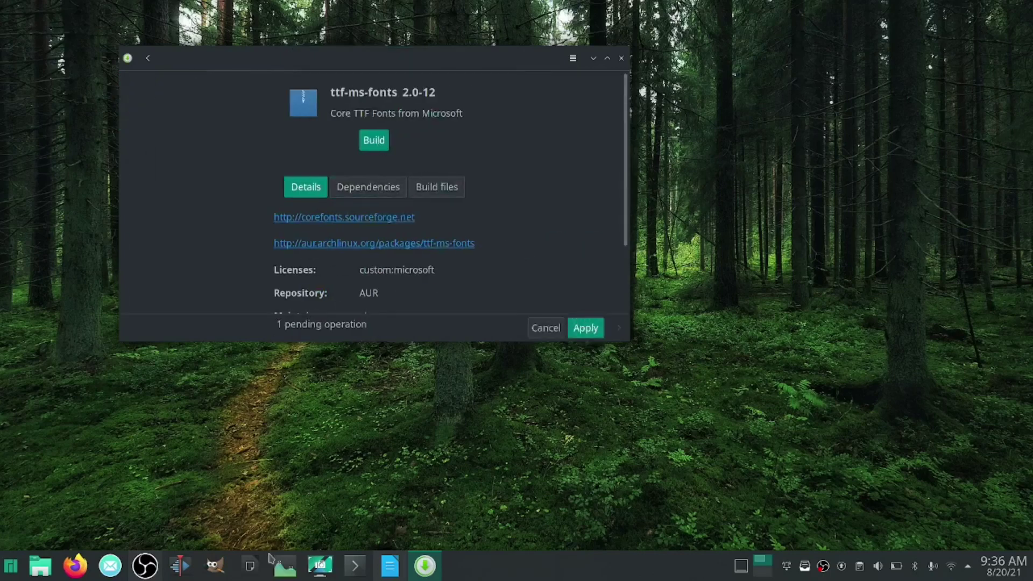
{"action": "left_click", "coordinate": [250, 568]}
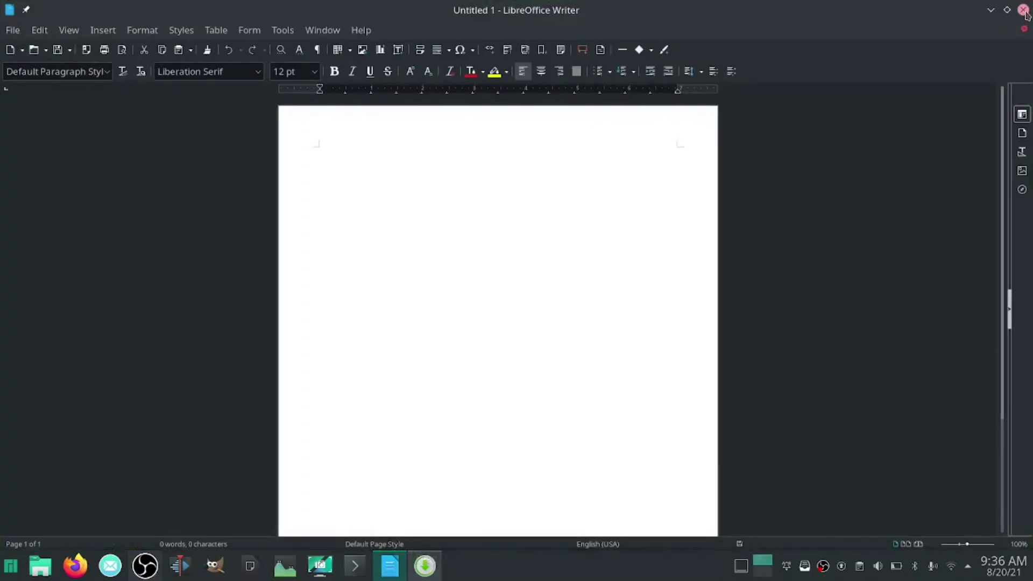
{"action": "left_click", "coordinate": [1024, 10]}
{"action": "left_click", "coordinate": [586, 323]}
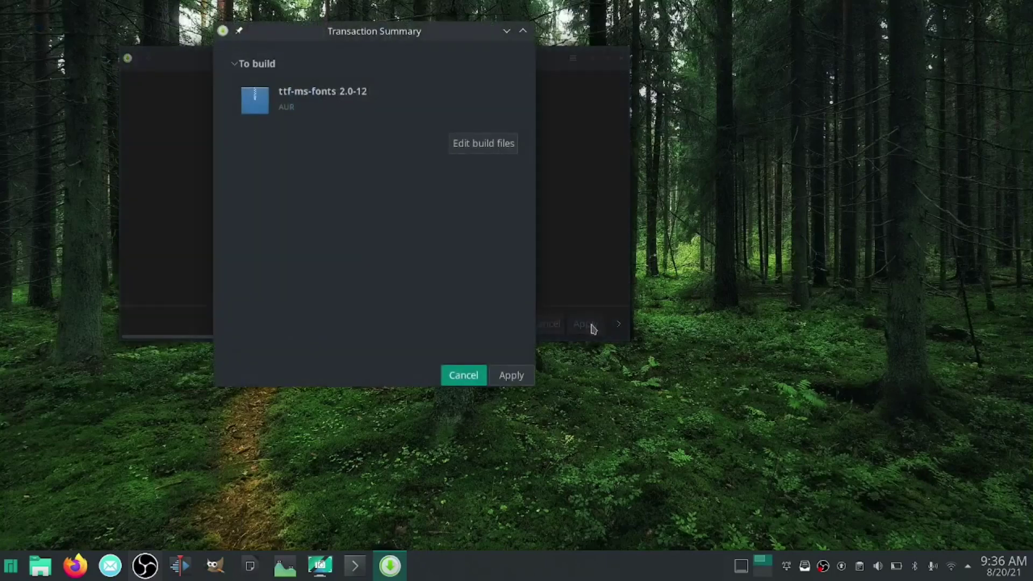
{"action": "left_click", "coordinate": [509, 376]}
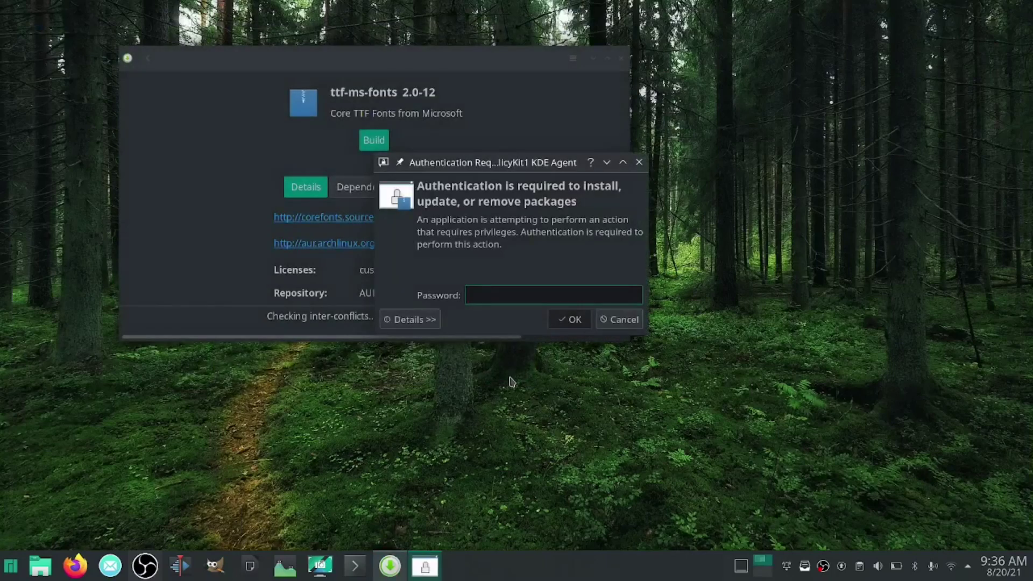
{"action": "type", "text": "●●●●●●●●●"}
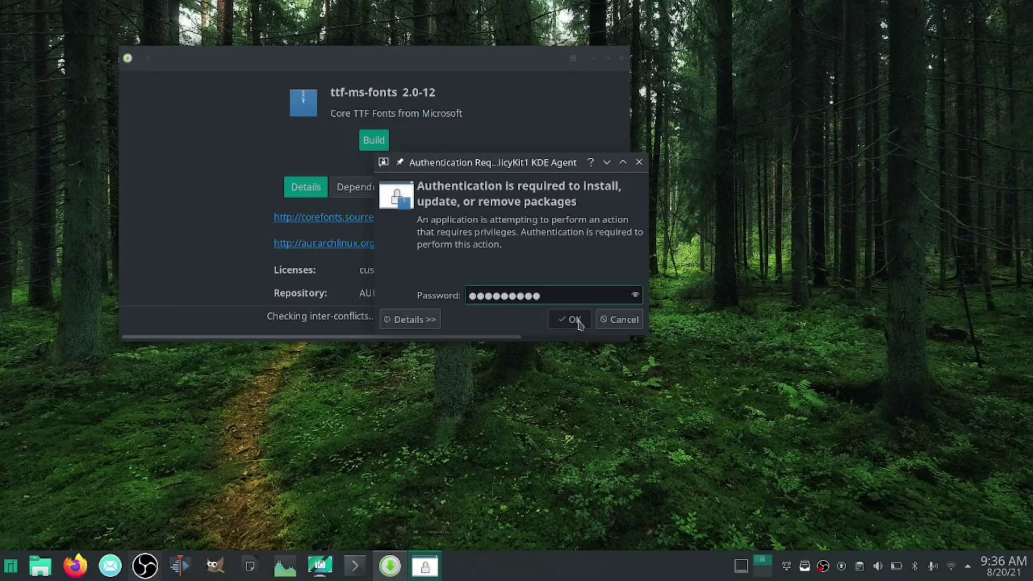
{"action": "left_click", "coordinate": [576, 321]}
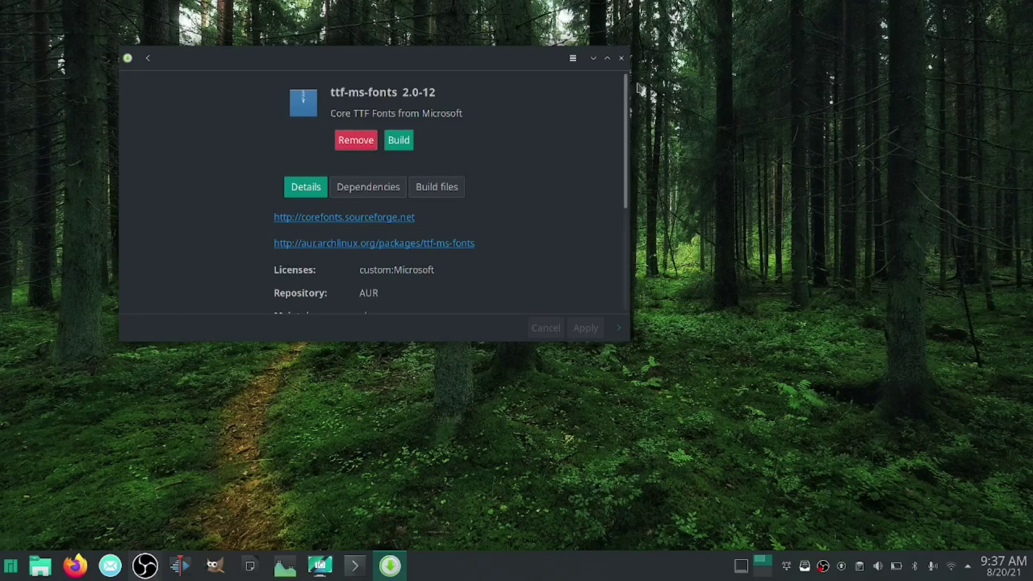
{"action": "left_click", "coordinate": [622, 58]}
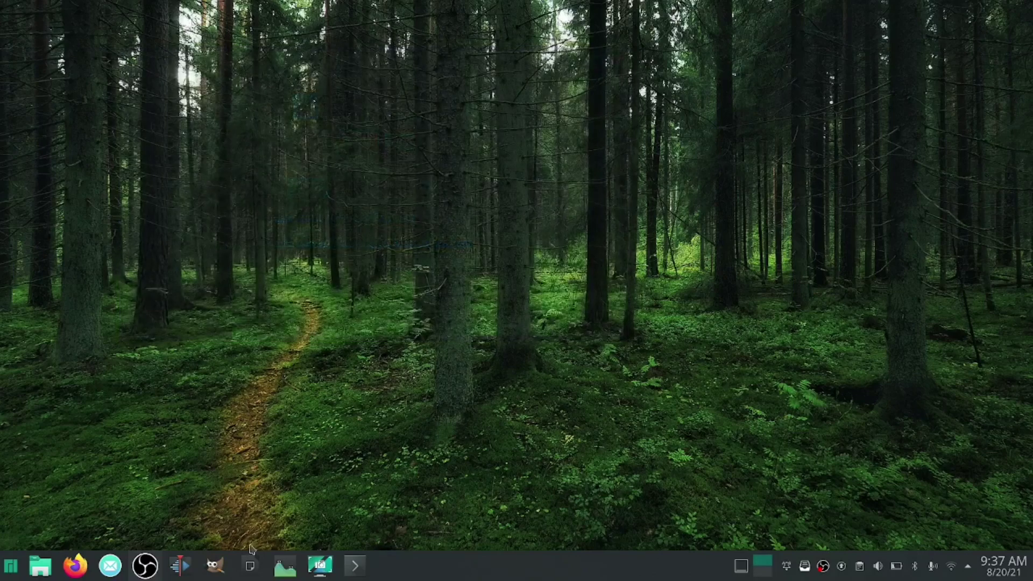
Open a new Writer document and go to Options > LibreOffice Writer > Basic Fonts (Western).
{"action": "left_click", "coordinate": [250, 565]}
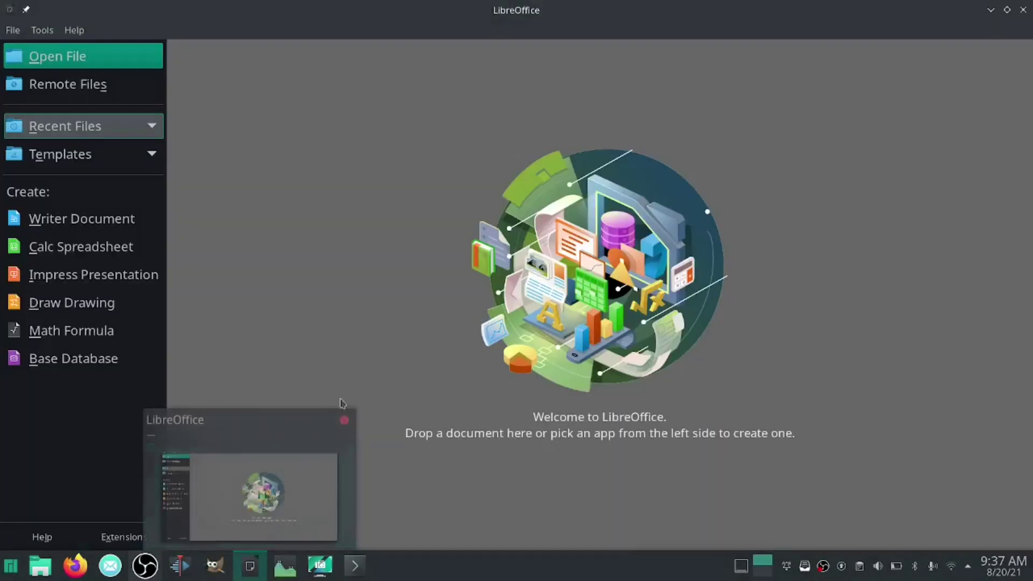
{"action": "left_click", "coordinate": [125, 230]}
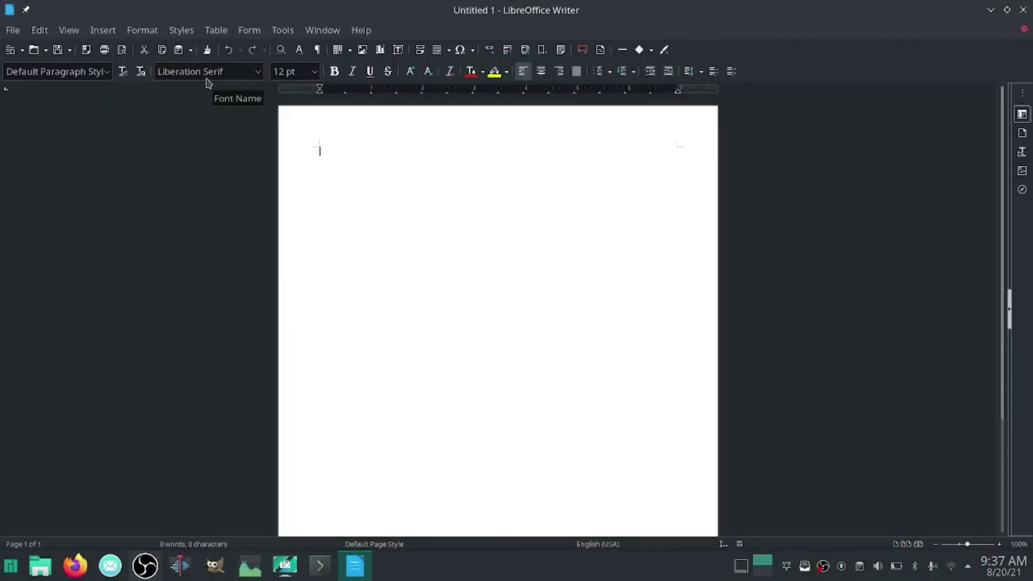
{"action": "left_click", "coordinate": [283, 30]}
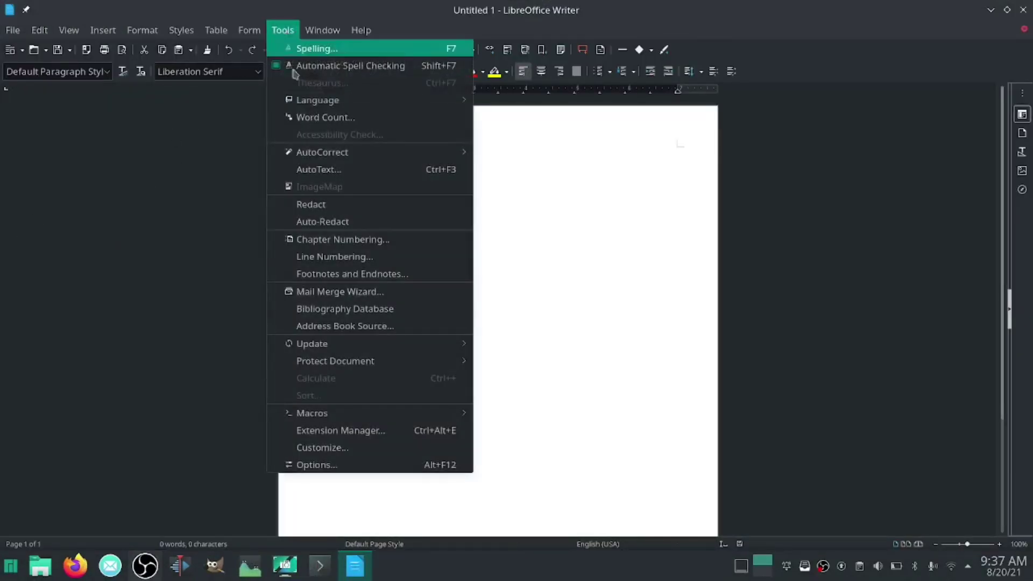
{"action": "left_click", "coordinate": [337, 465]}
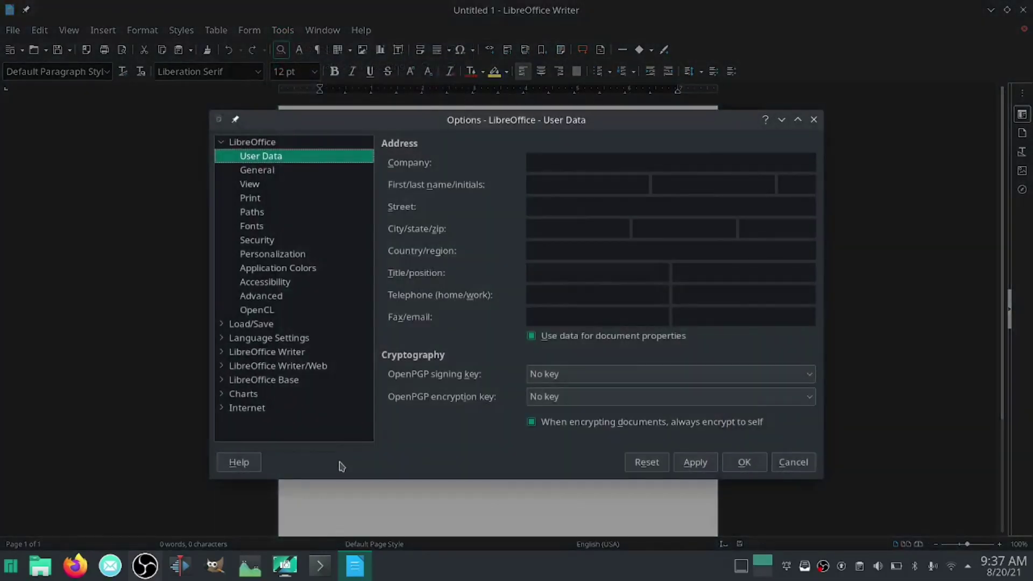
{"action": "left_click", "coordinate": [223, 339]}
{"action": "left_click", "coordinate": [221, 380]}
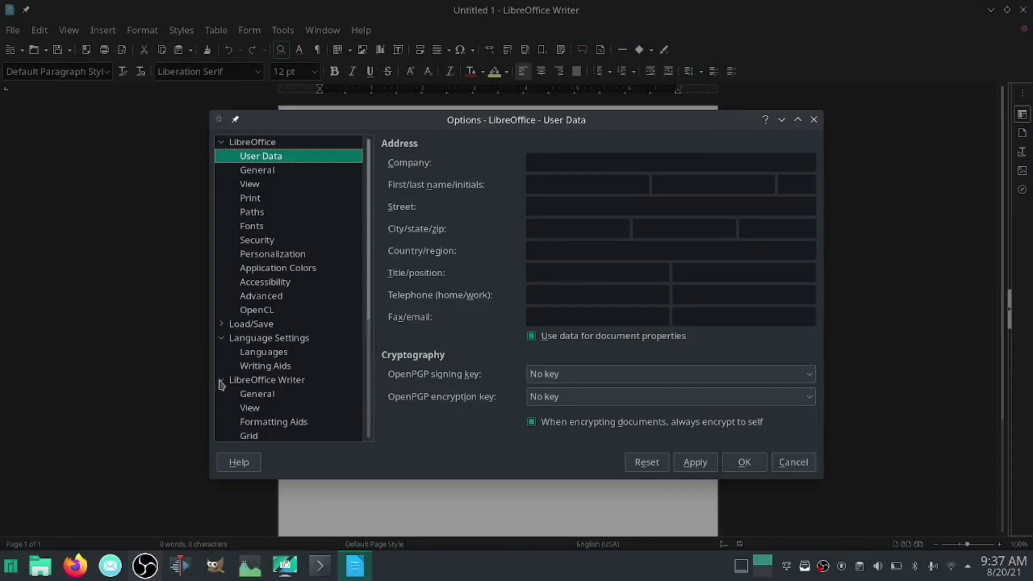
{"action": "scroll", "coordinate": [274, 313], "scroll_direction": "down", "scroll_amount": 4}
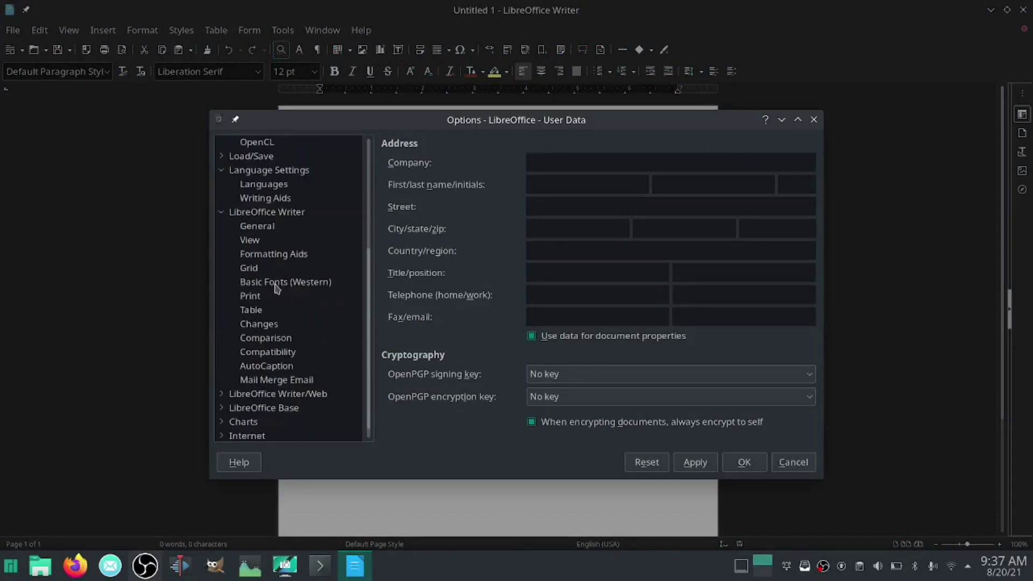
{"action": "left_click", "coordinate": [277, 286]}
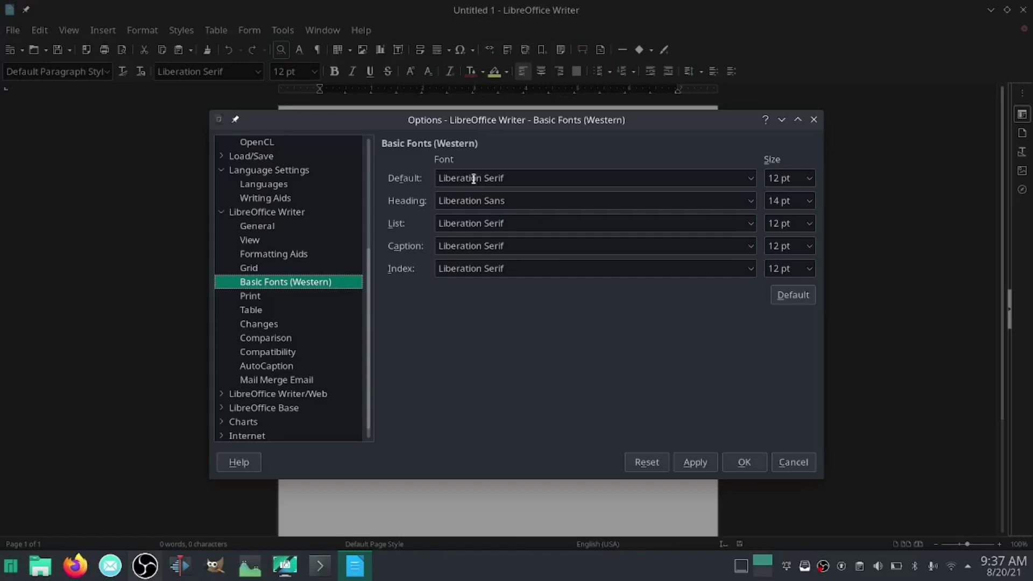
Change the Default basic font from Liberation Serif to Arial.
{"action": "left_click", "coordinate": [751, 178]}
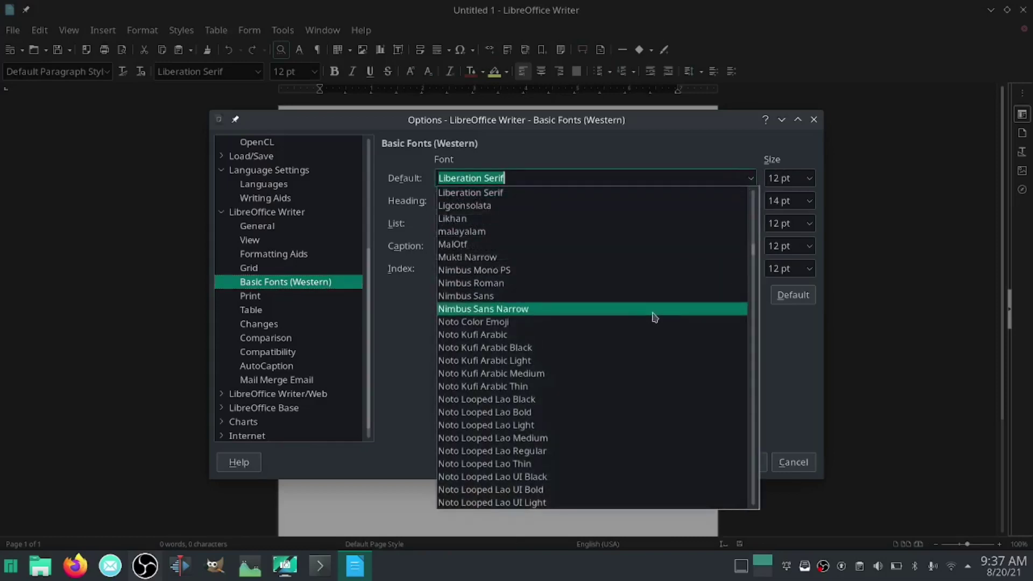
{"action": "scroll", "coordinate": [654, 323], "scroll_direction": "down", "scroll_amount": 8}
{"action": "scroll", "coordinate": [653, 328], "scroll_direction": "down", "scroll_amount": 20}
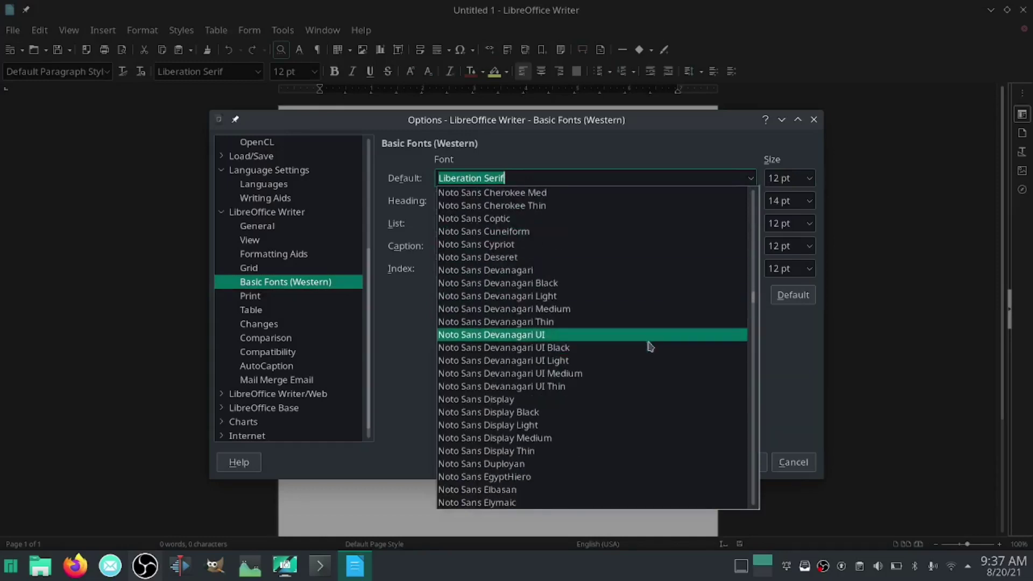
{"action": "scroll", "coordinate": [653, 337], "scroll_direction": "down", "scroll_amount": 20}
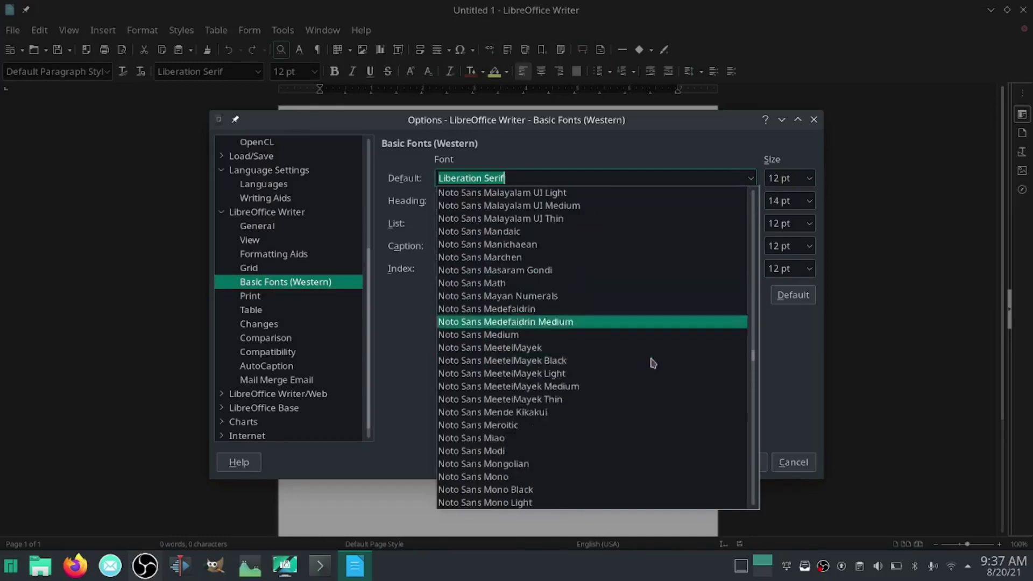
{"action": "scroll", "coordinate": [657, 361], "scroll_direction": "down", "scroll_amount": 20}
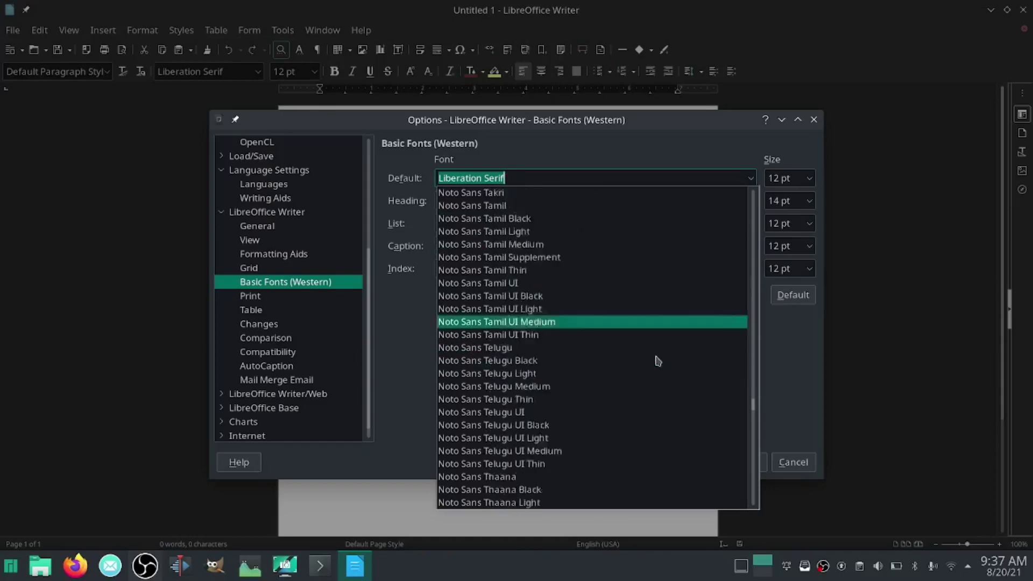
{"action": "scroll", "coordinate": [657, 360], "scroll_direction": "down", "scroll_amount": 20}
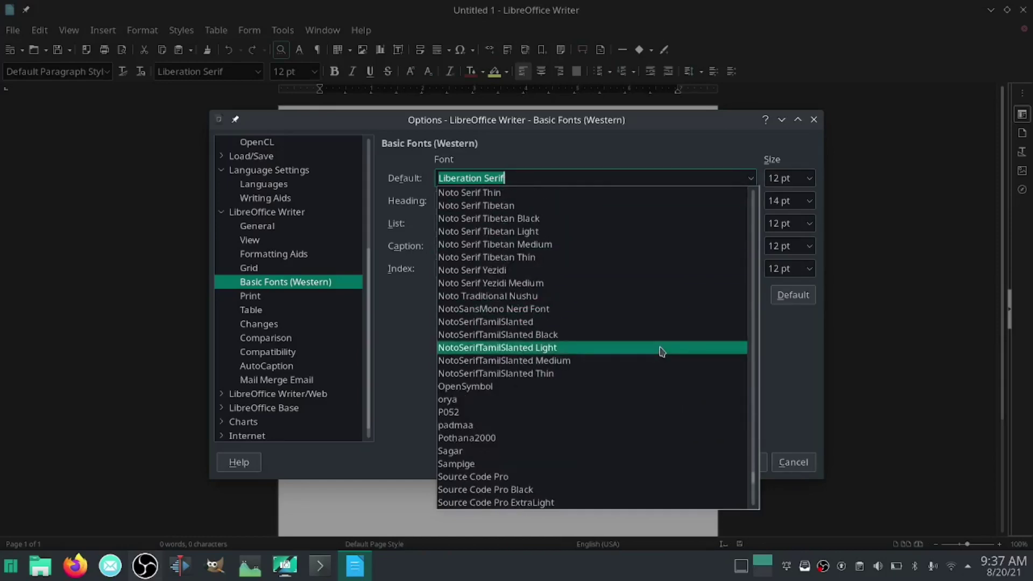
{"action": "scroll", "coordinate": [662, 352], "scroll_direction": "down", "scroll_amount": 20}
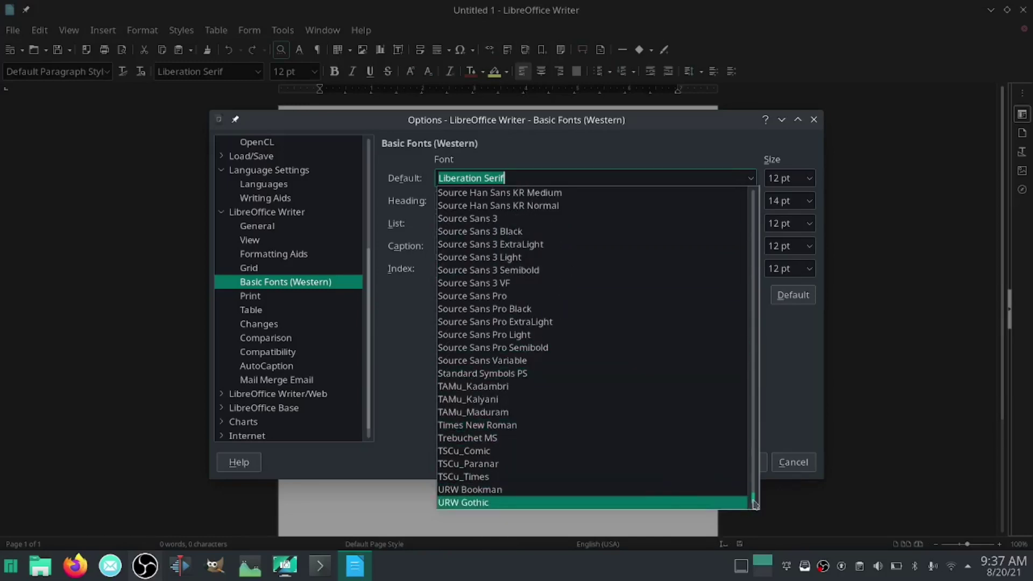
{"action": "left_click_drag", "start_coordinate": [755, 504], "coordinate": [755, 194]}
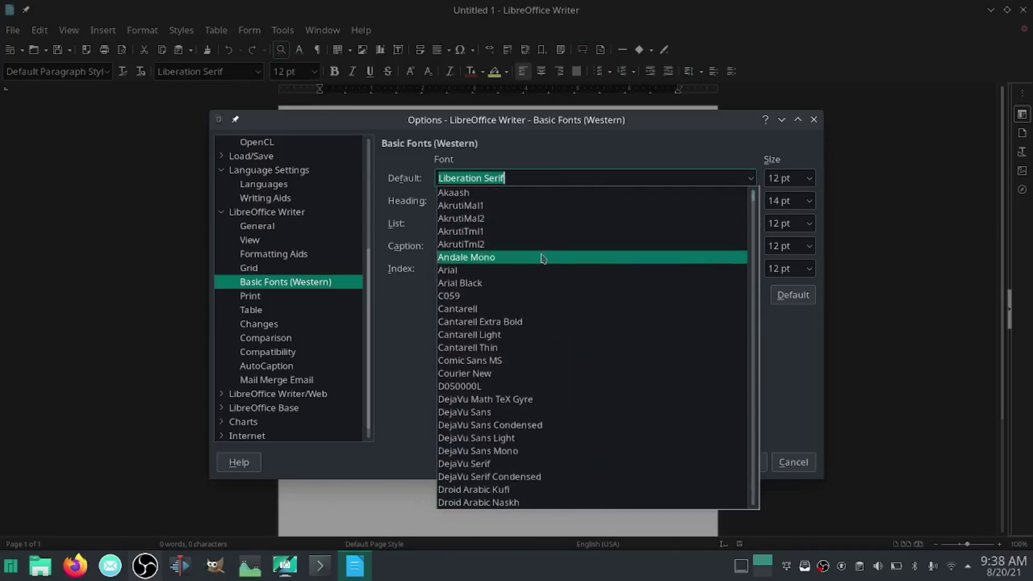
{"action": "left_click", "coordinate": [472, 272]}
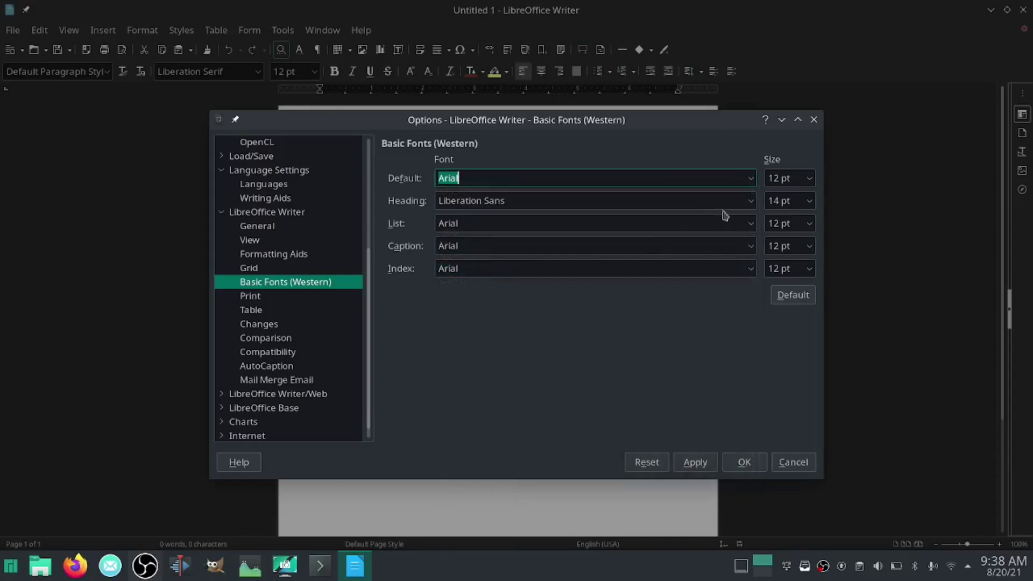
Set the Heading font to Arial, apply the font settings, and close Options.
{"action": "left_click", "coordinate": [750, 201]}
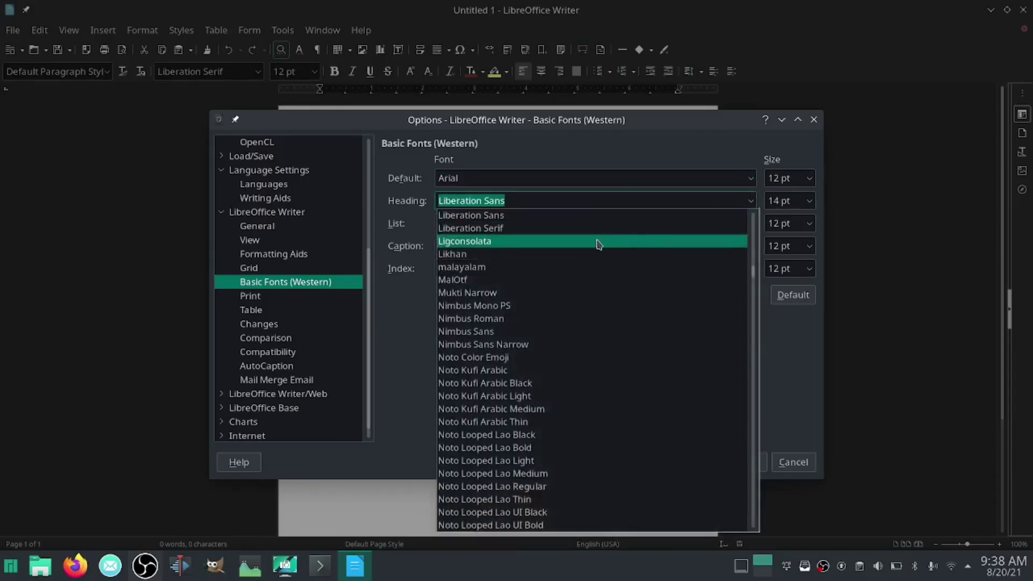
{"action": "scroll", "coordinate": [526, 369], "scroll_direction": "up", "scroll_amount": 20}
{"action": "scroll", "coordinate": [509, 400], "scroll_direction": "up", "scroll_amount": 6}
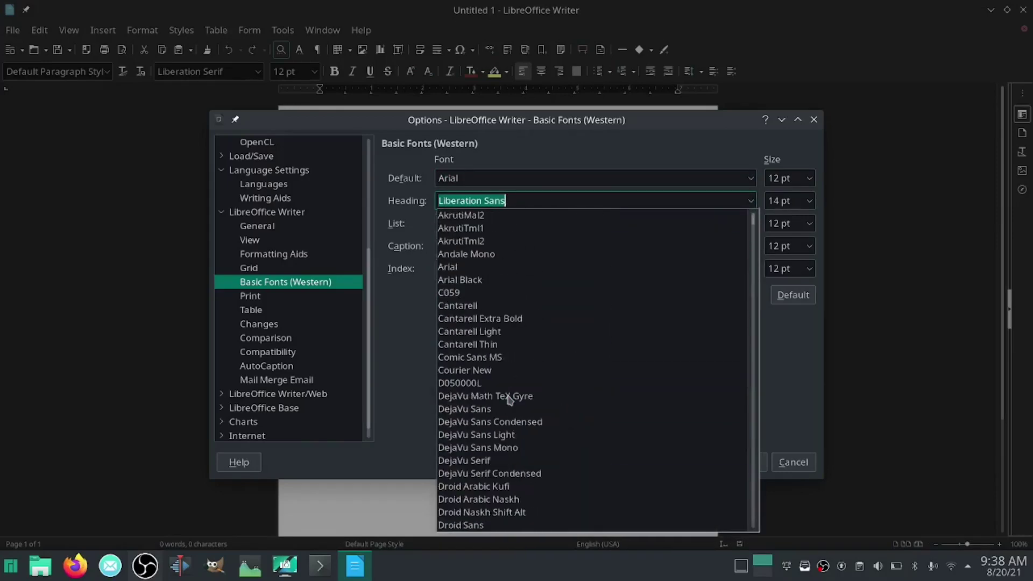
{"action": "left_click", "coordinate": [448, 267]}
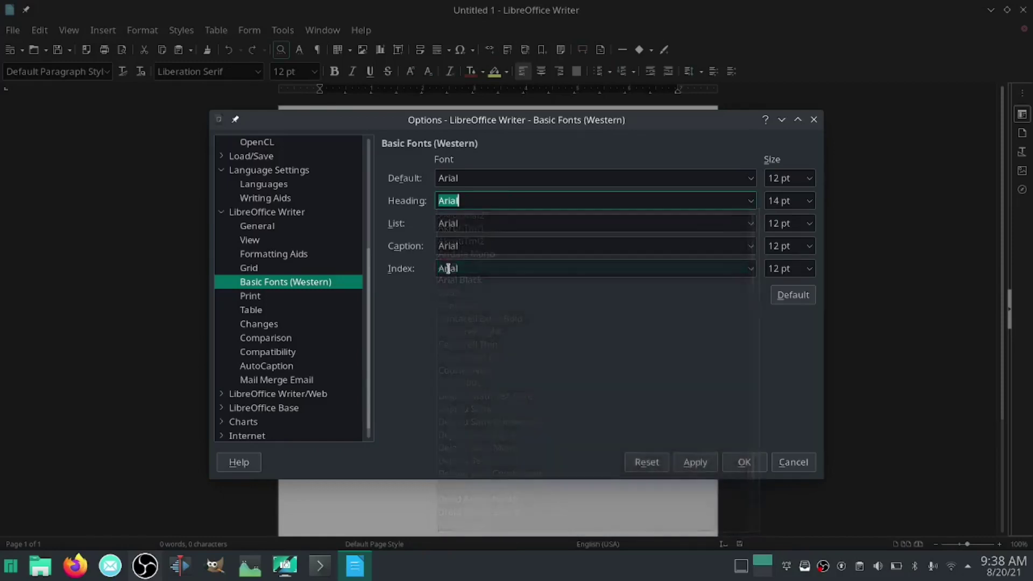
{"action": "left_click", "coordinate": [700, 466]}
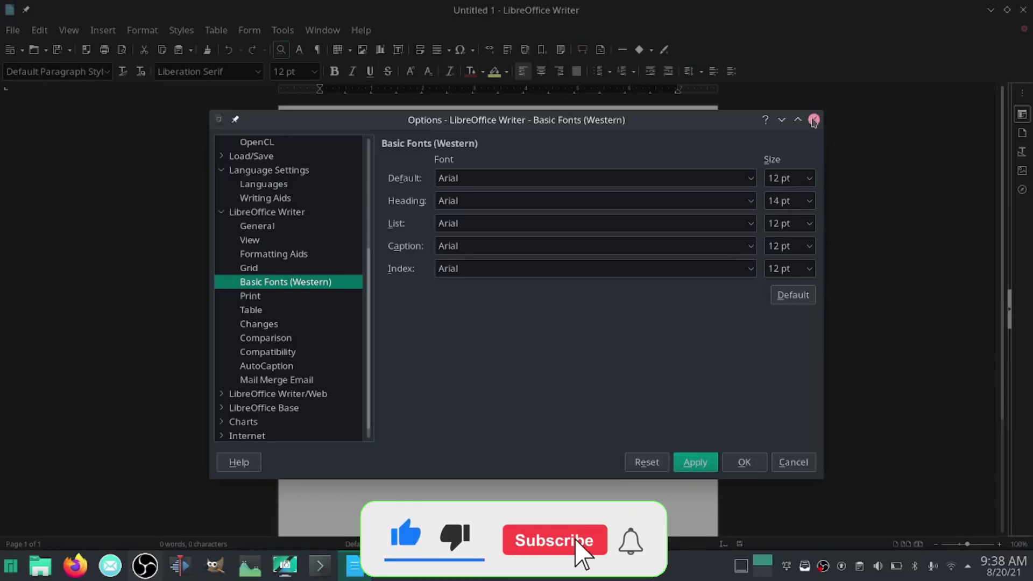
{"action": "left_click", "coordinate": [813, 119]}
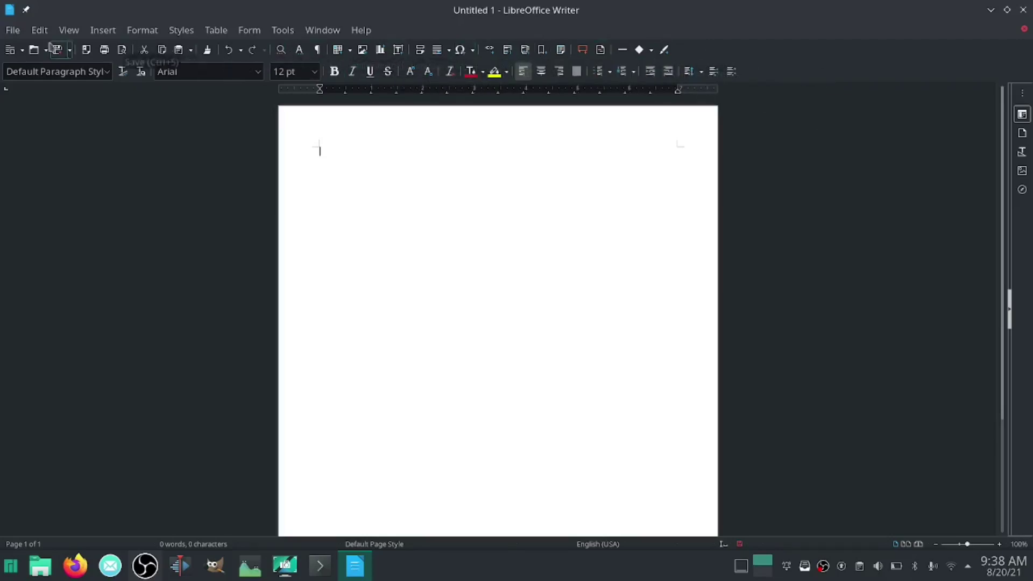
Switch Writer's user interface to the Tabbed layout.
{"action": "left_click", "coordinate": [69, 31]}
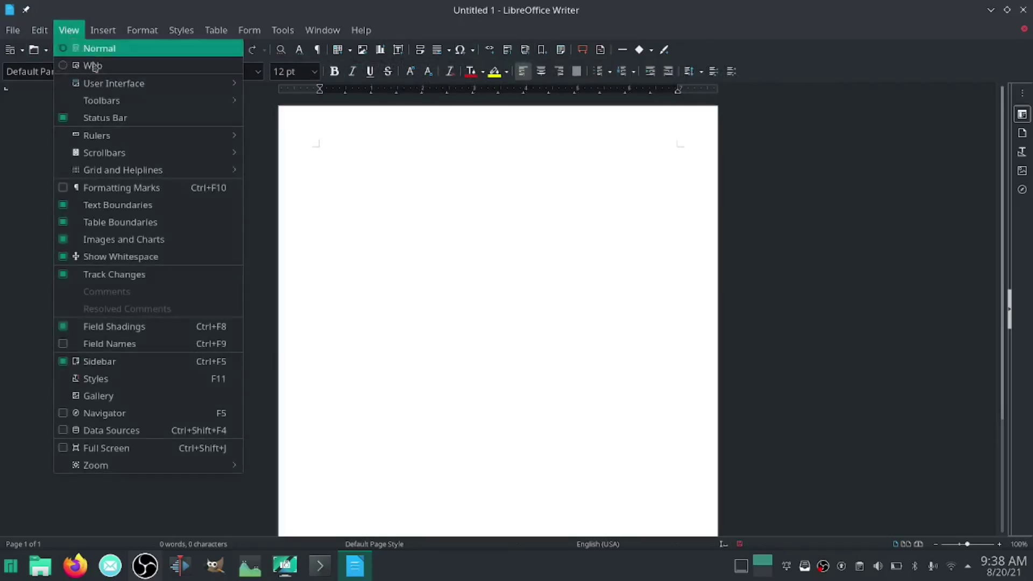
{"action": "mouse_move", "coordinate": [117, 84]}
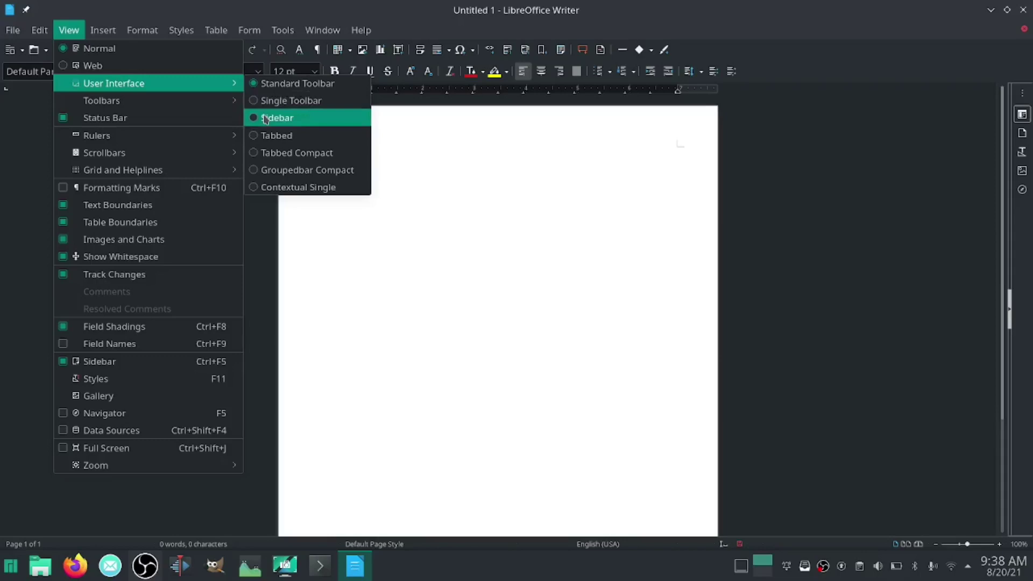
{"action": "left_click", "coordinate": [256, 136]}
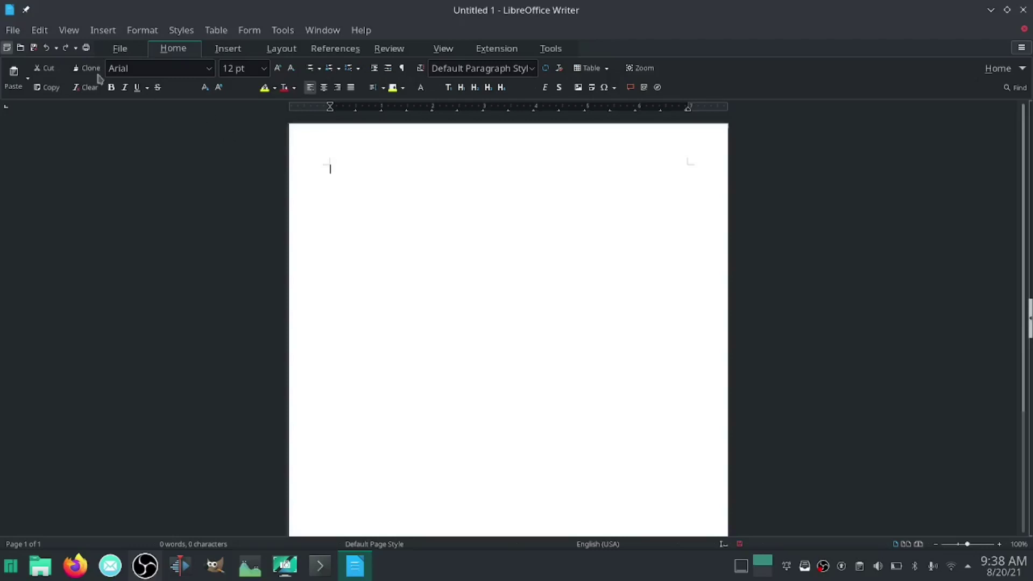
Switch the user interface from Tabbed to the Single Toolbar layout.
{"action": "left_click", "coordinate": [72, 31]}
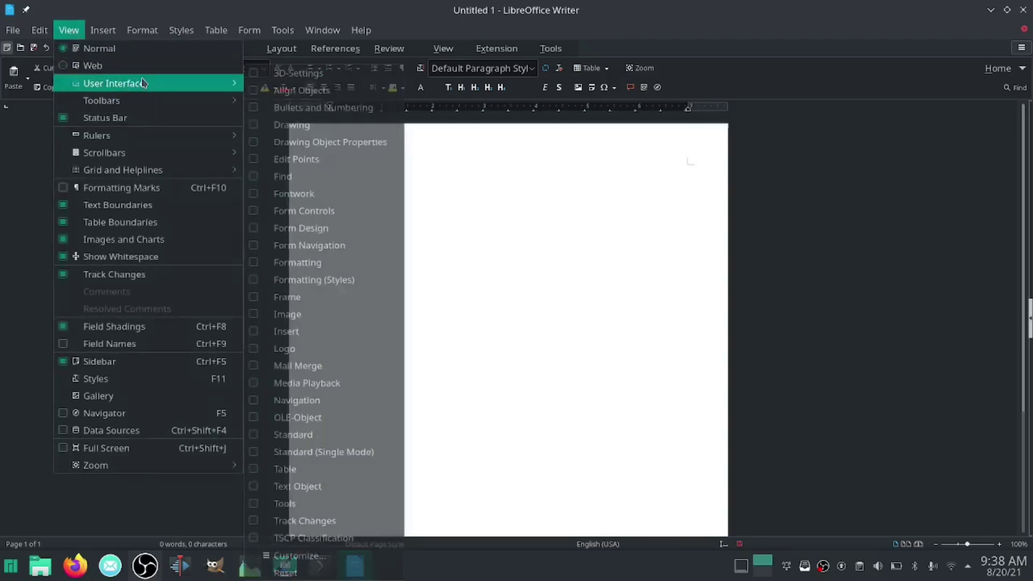
{"action": "mouse_move", "coordinate": [231, 84]}
{"action": "left_click", "coordinate": [257, 102]}
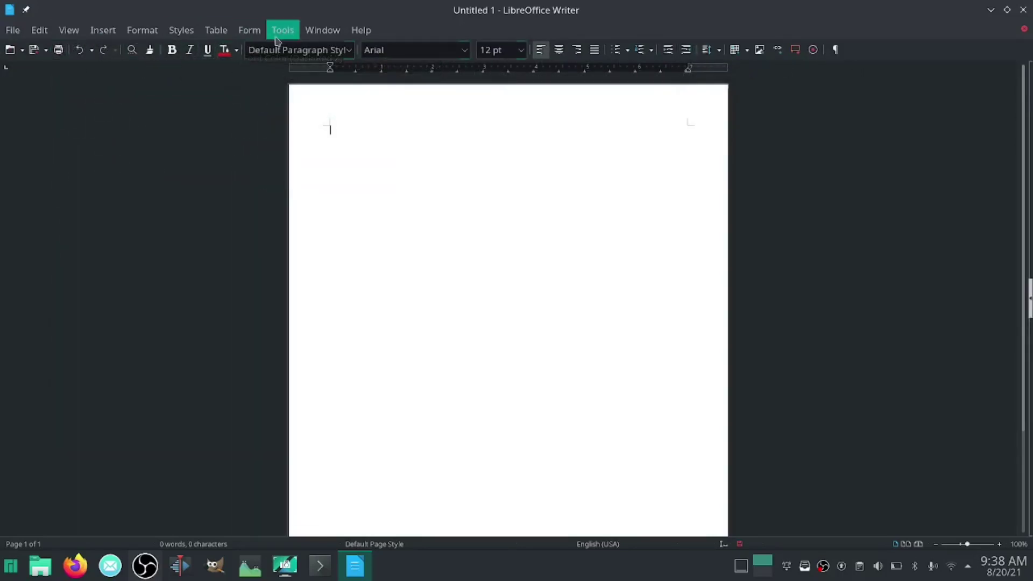
{"action": "left_click", "coordinate": [69, 31]}
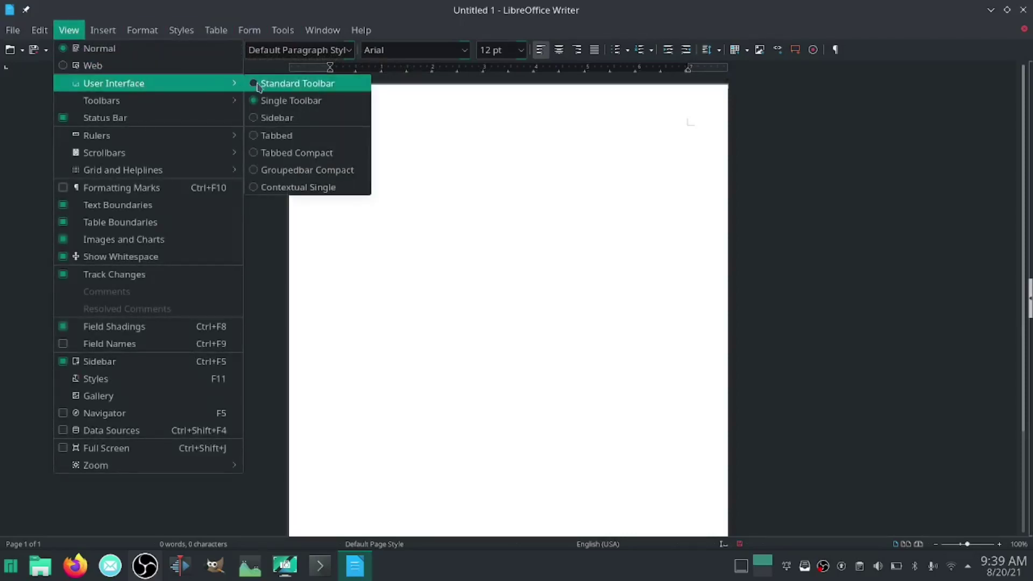
Switch the interface to Tabbed Compact, then to Groupedbar Compact through the menubar.
{"action": "left_click", "coordinate": [255, 154]}
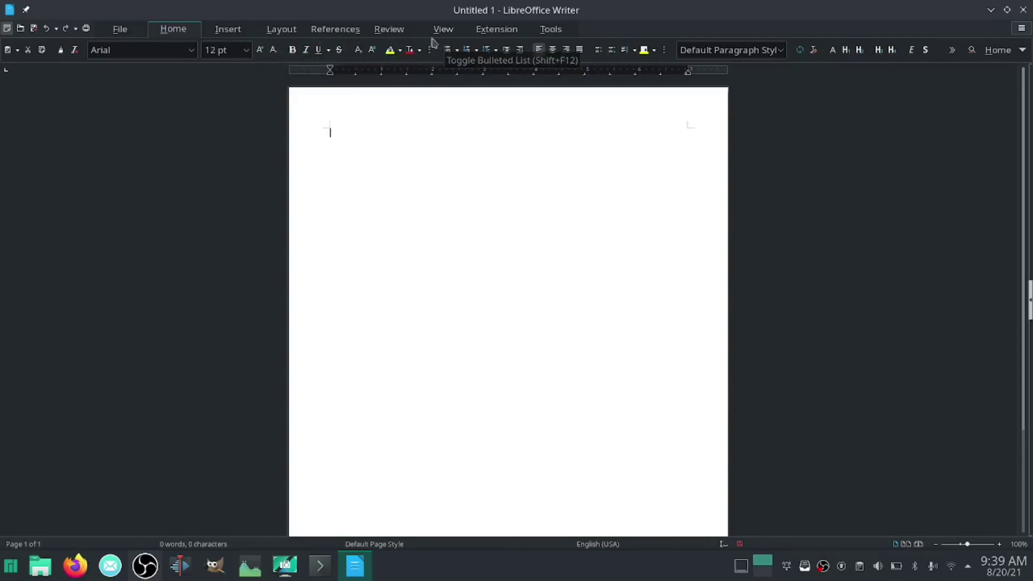
{"action": "left_click", "coordinate": [547, 32]}
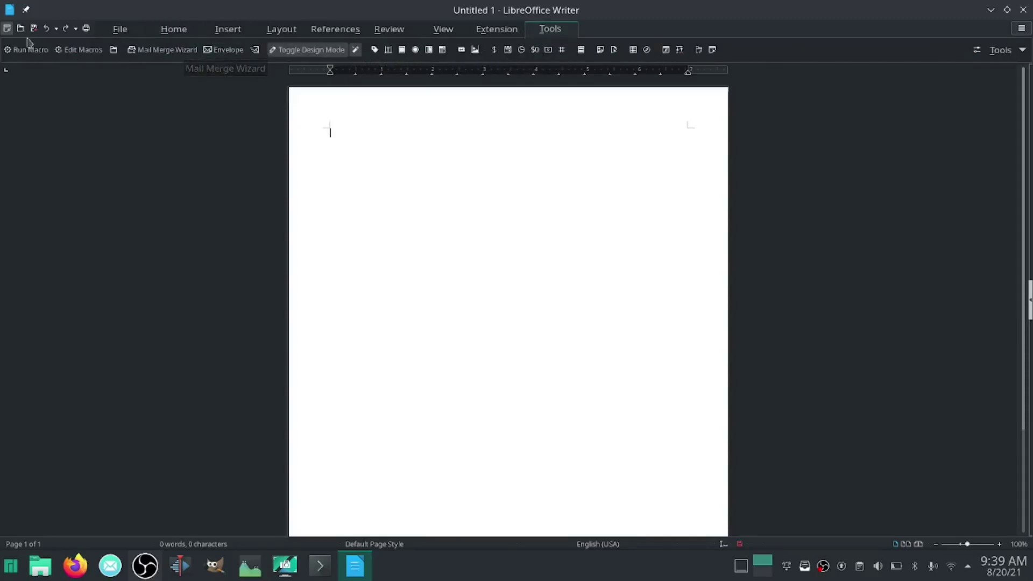
{"action": "left_click", "coordinate": [6, 32]}
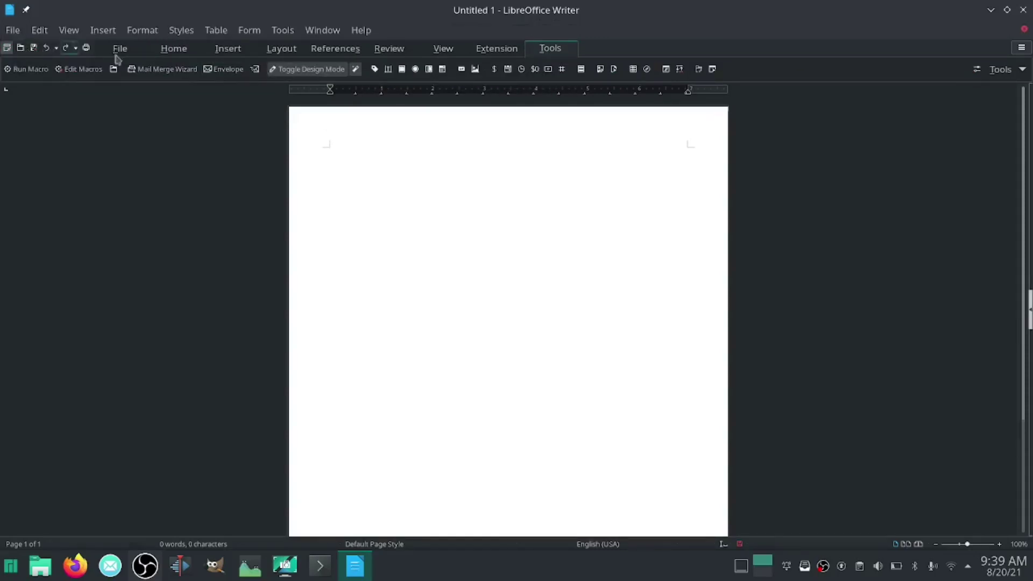
{"action": "left_click", "coordinate": [276, 33]}
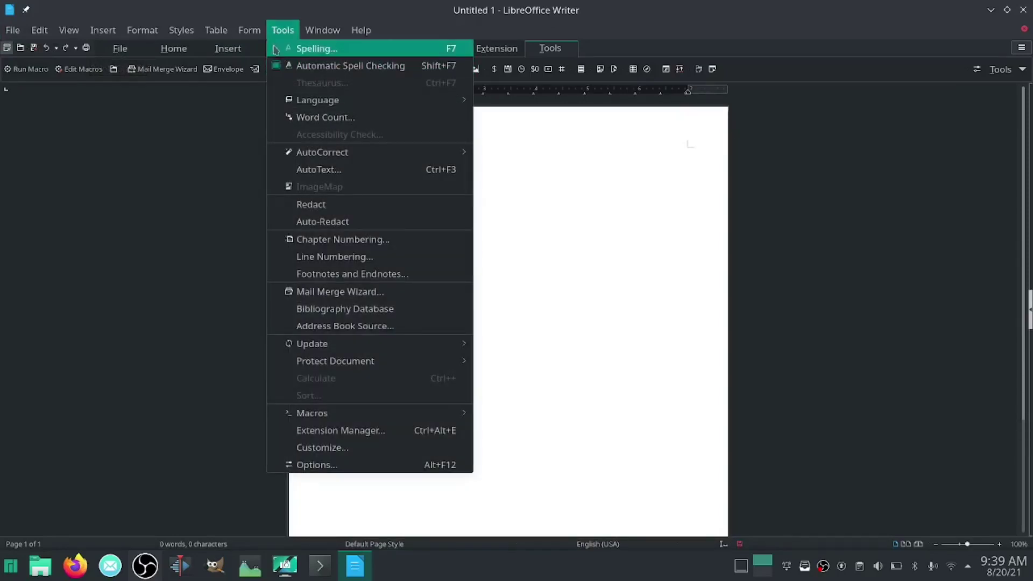
{"action": "mouse_move", "coordinate": [69, 32]}
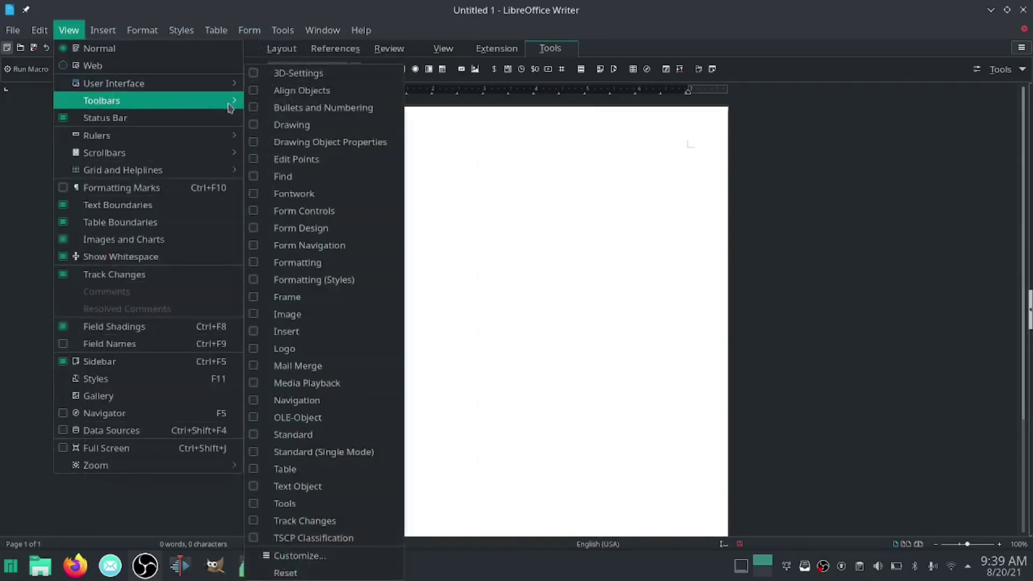
{"action": "mouse_move", "coordinate": [223, 83]}
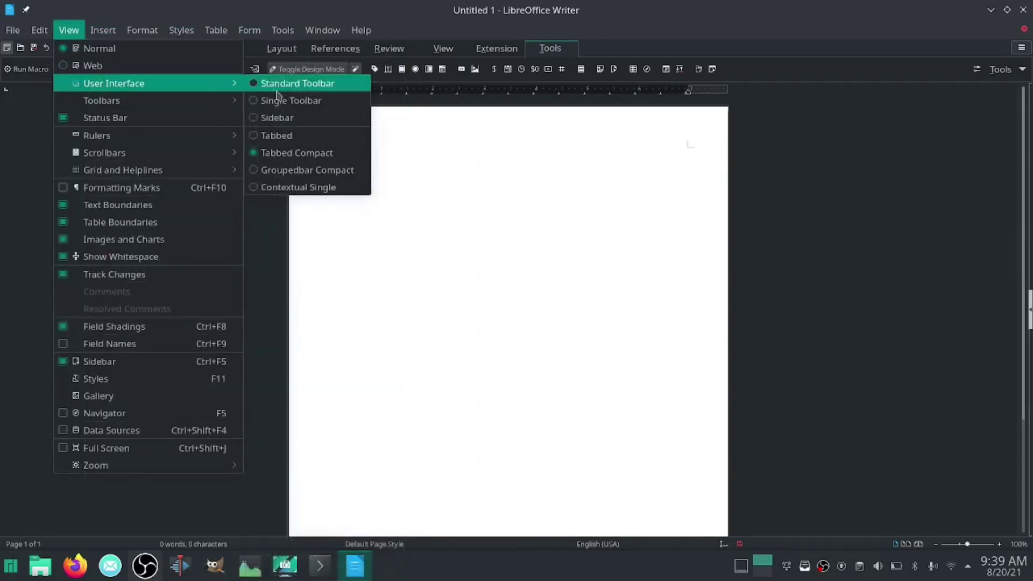
{"action": "left_click", "coordinate": [255, 171]}
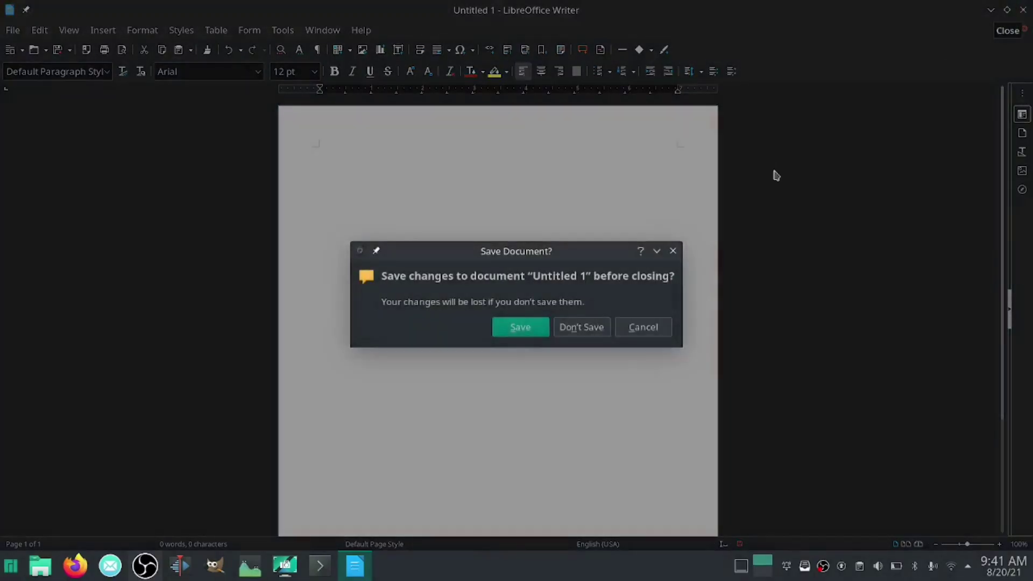
Discard the blank Writer document and start a new Calc spreadsheet from the Start Center.
{"action": "left_click", "coordinate": [590, 325]}
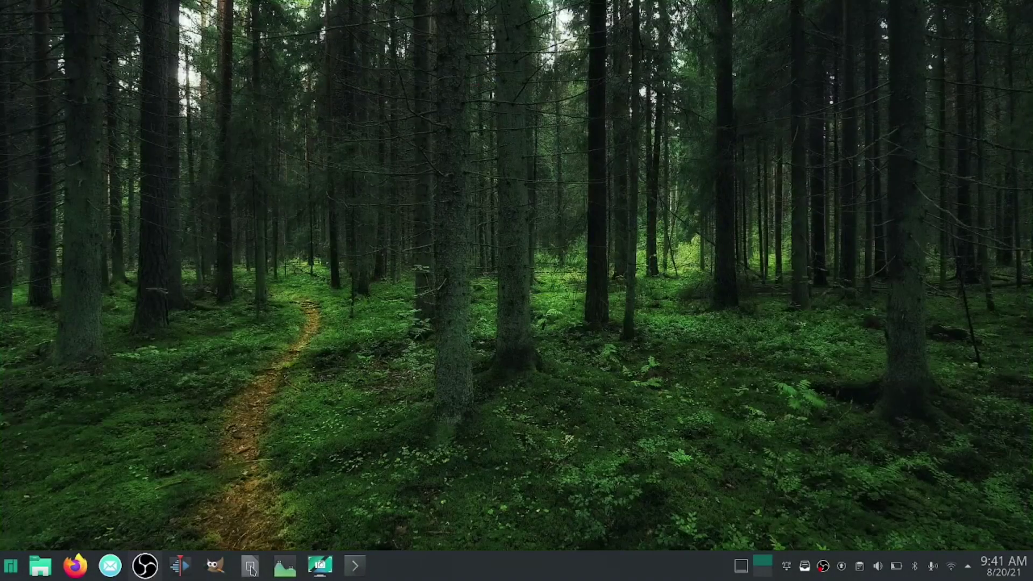
{"action": "left_click", "coordinate": [251, 566]}
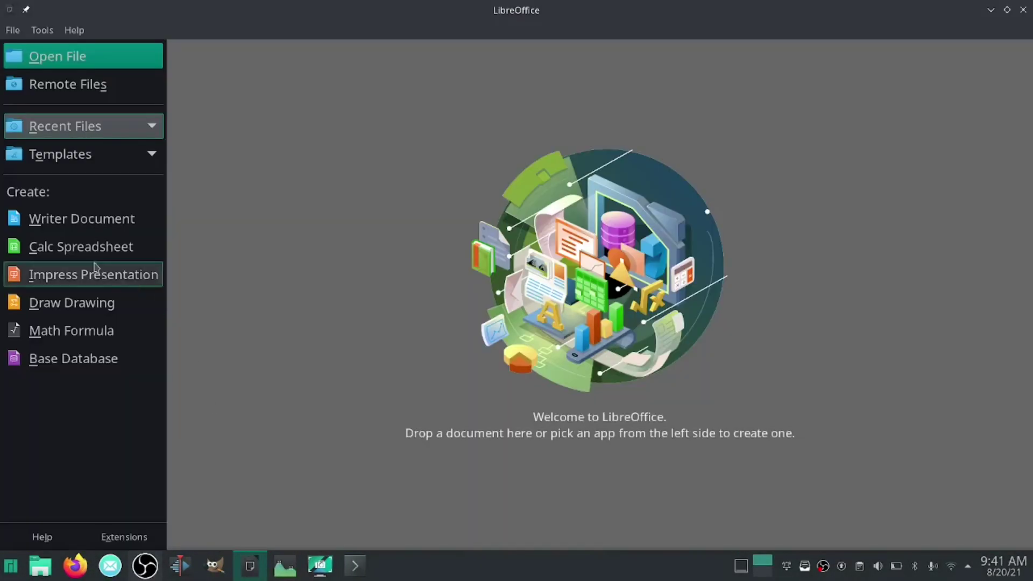
{"action": "left_click", "coordinate": [92, 251]}
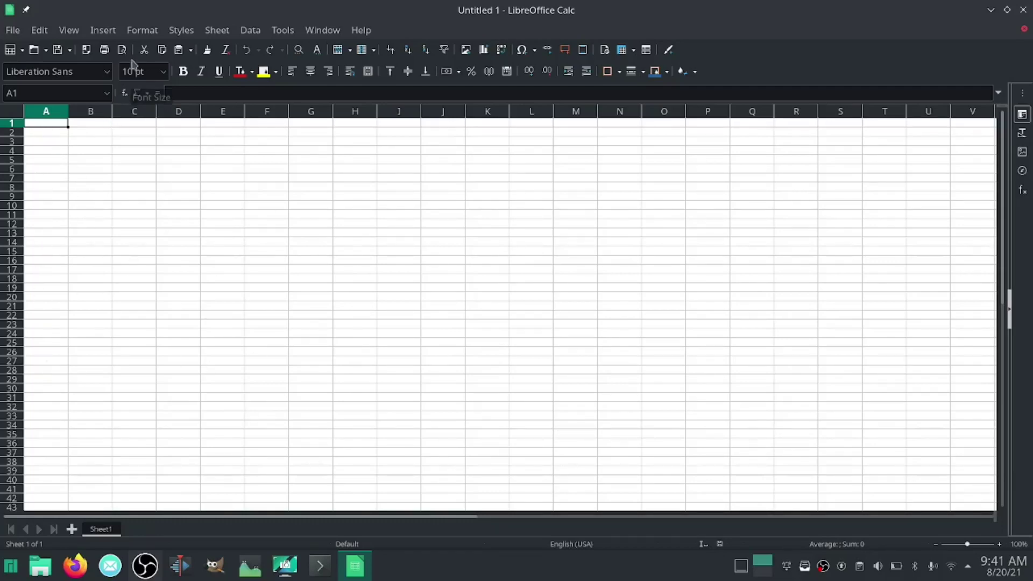
Set the spreadsheet font to Arial, then close Calc.
{"action": "left_click", "coordinate": [107, 72]}
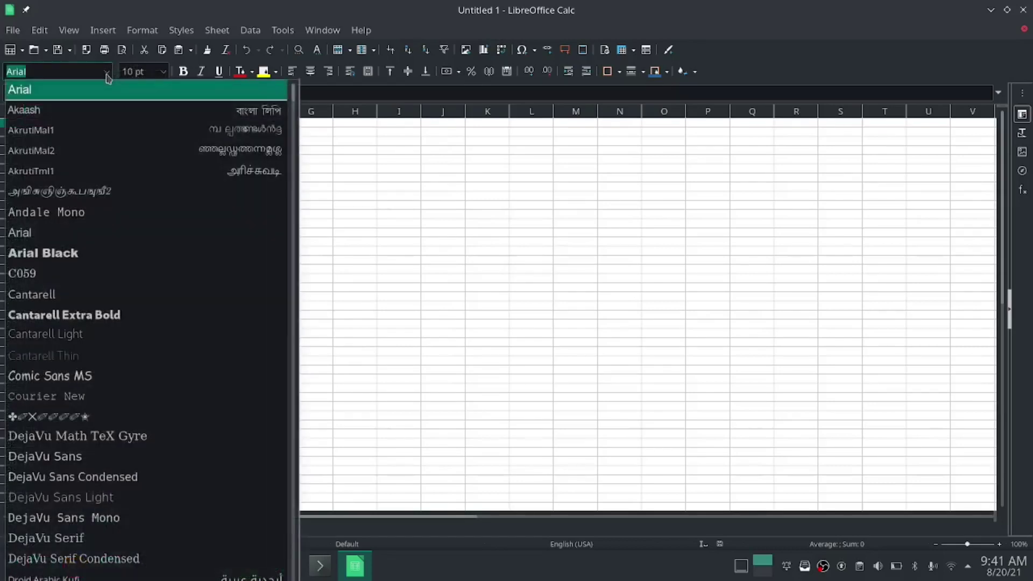
{"action": "left_click", "coordinate": [67, 92]}
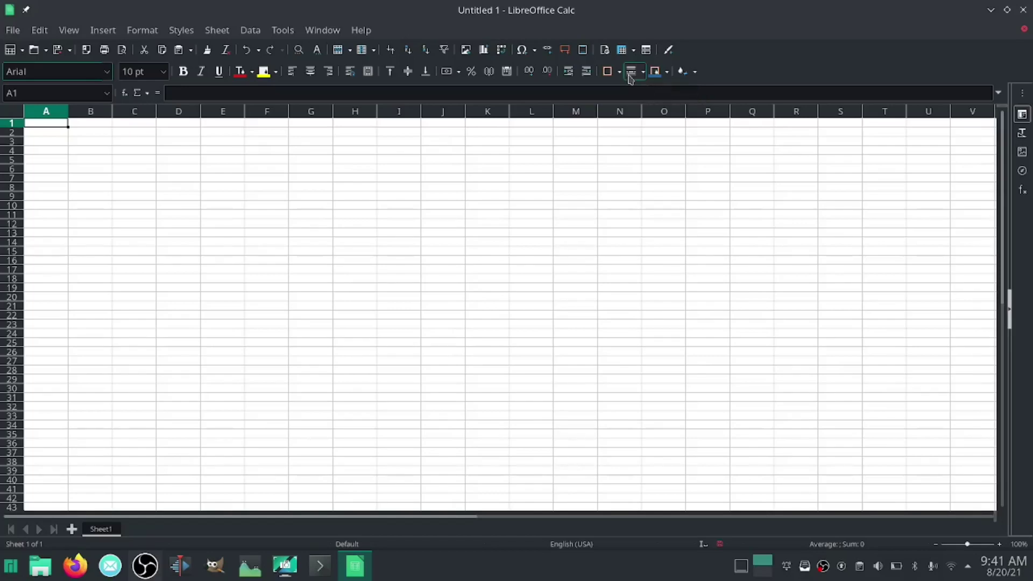
{"action": "left_click", "coordinate": [1024, 28]}
Discard the Calc spreadsheet and start a new Impress presentation, browsing the template list.
{"action": "left_click", "coordinate": [581, 328]}
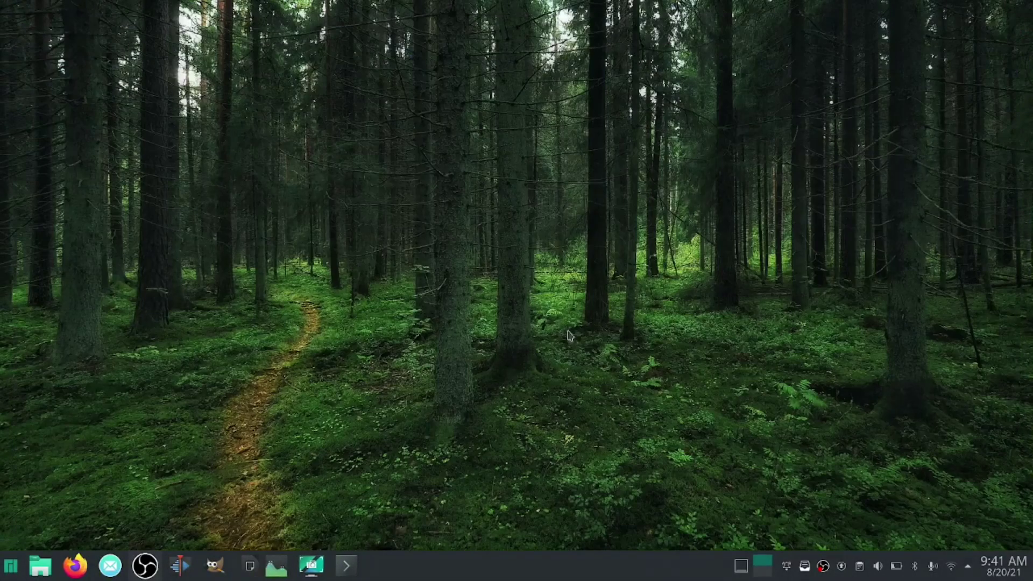
{"action": "left_click", "coordinate": [241, 572]}
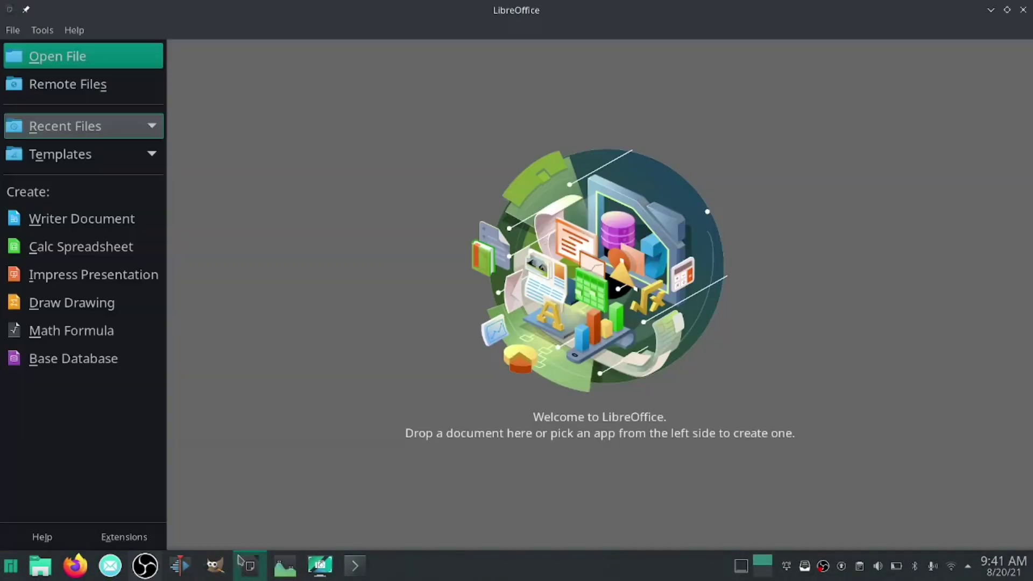
{"action": "left_click", "coordinate": [52, 276]}
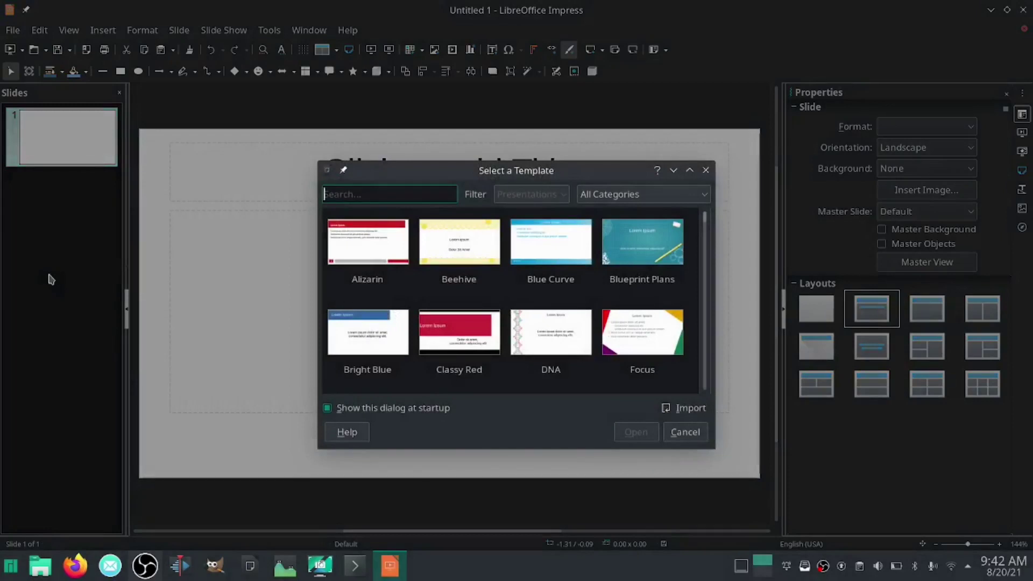
{"action": "scroll", "coordinate": [538, 266], "scroll_direction": "down", "scroll_amount": 8}
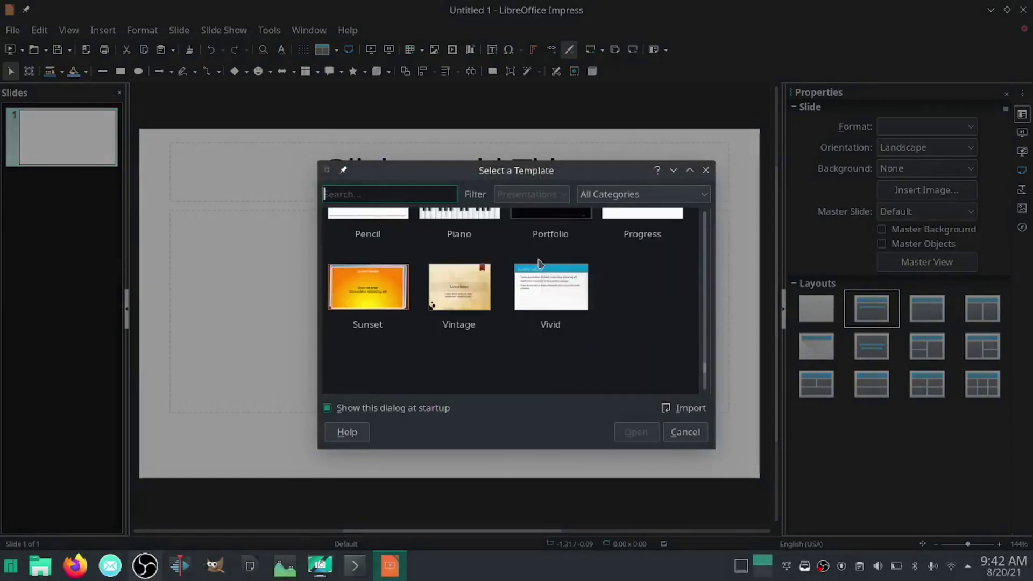
{"action": "scroll", "coordinate": [540, 264], "scroll_direction": "down", "scroll_amount": 1}
{"action": "scroll", "coordinate": [540, 264], "scroll_direction": "up", "scroll_amount": 9}
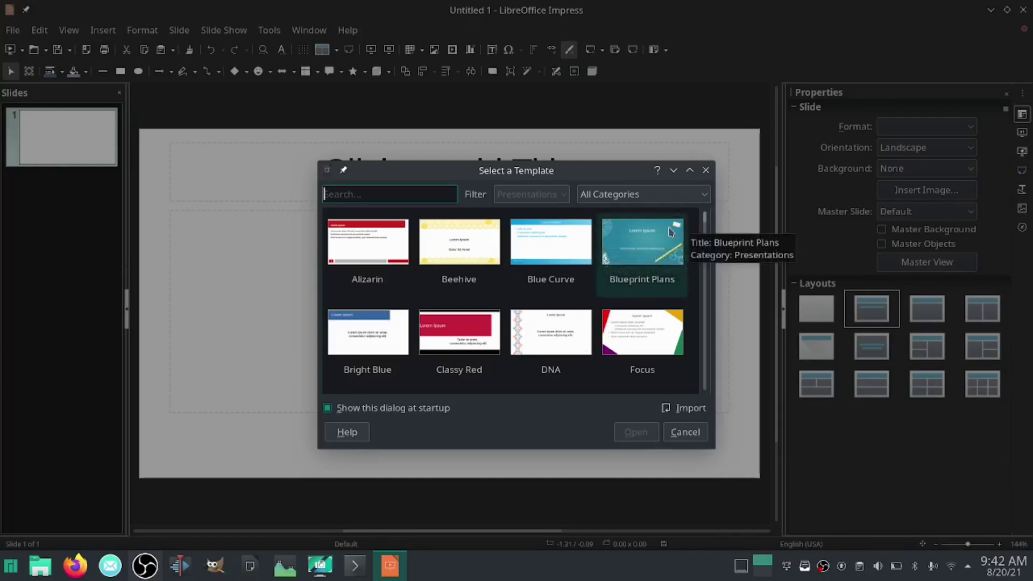
Cancel the template import and close the Select a Template dialog without choosing one.
{"action": "left_click", "coordinate": [678, 411]}
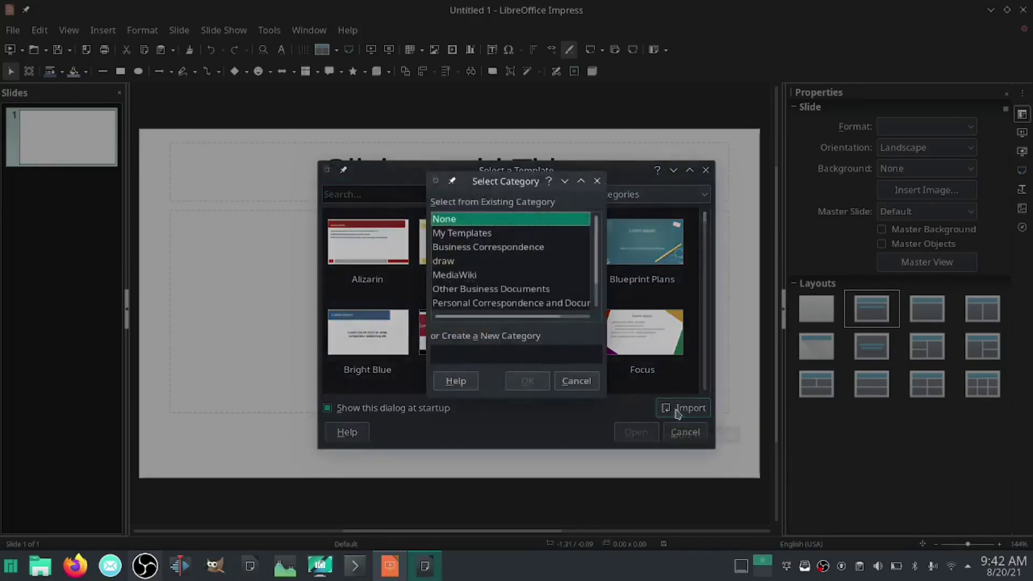
{"action": "scroll", "coordinate": [521, 256], "scroll_direction": "down", "scroll_amount": 1}
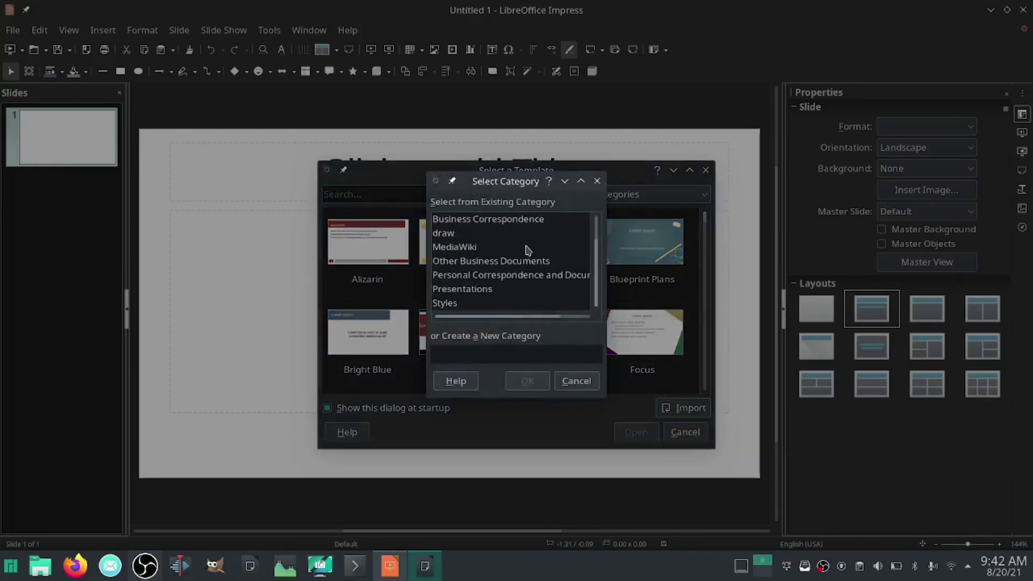
{"action": "scroll", "coordinate": [528, 245], "scroll_direction": "up", "scroll_amount": 1}
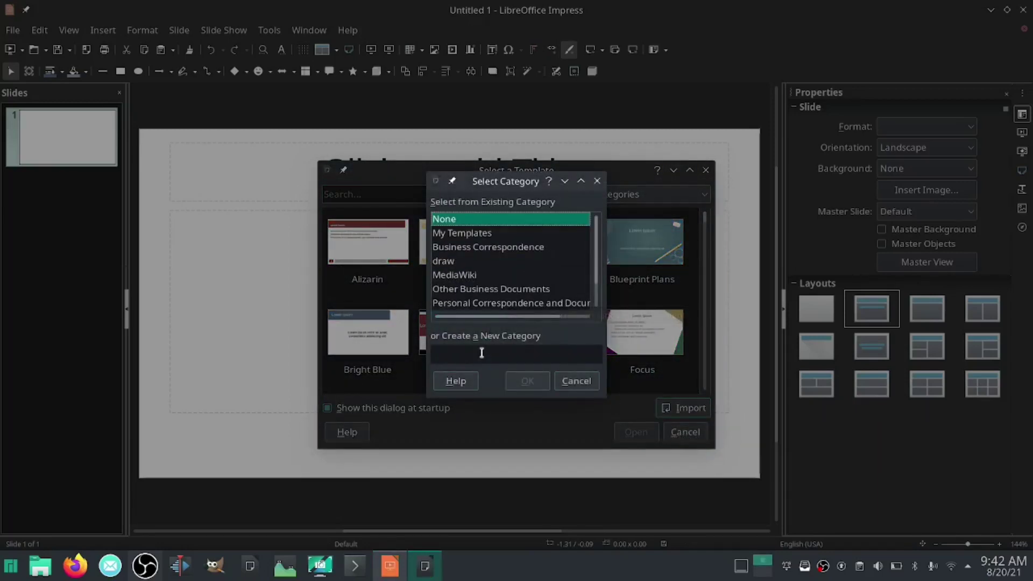
{"action": "left_click", "coordinate": [581, 383]}
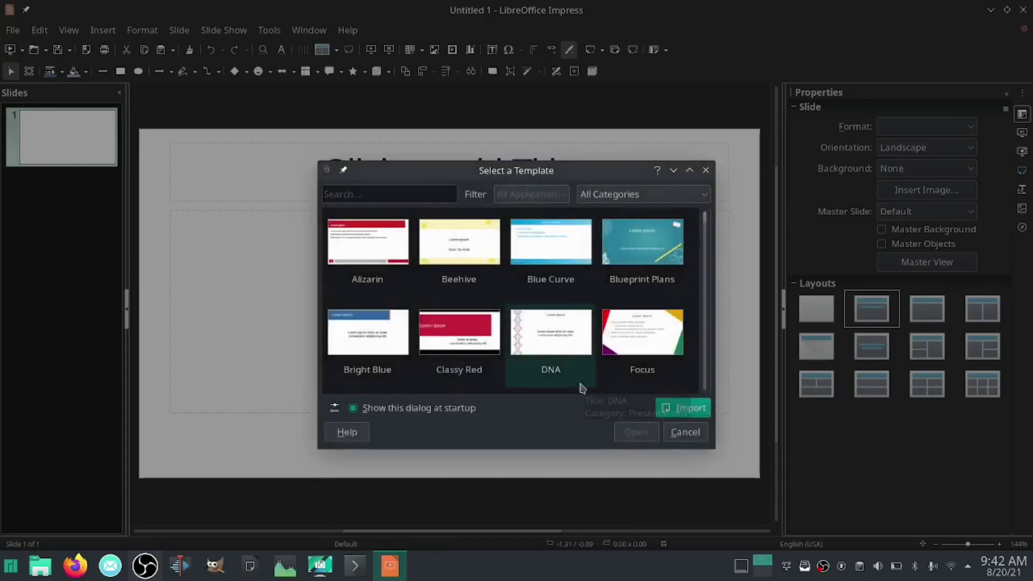
{"action": "left_click", "coordinate": [706, 171]}
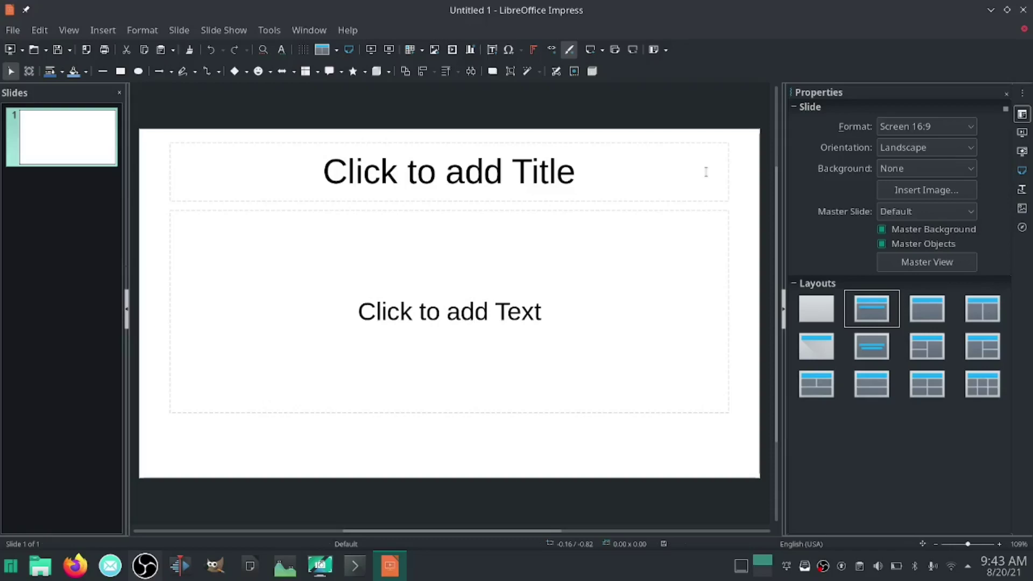
Collapse the sidebar Properties deck and close the empty Untitled 1 presentation.
{"action": "left_click", "coordinate": [1006, 94]}
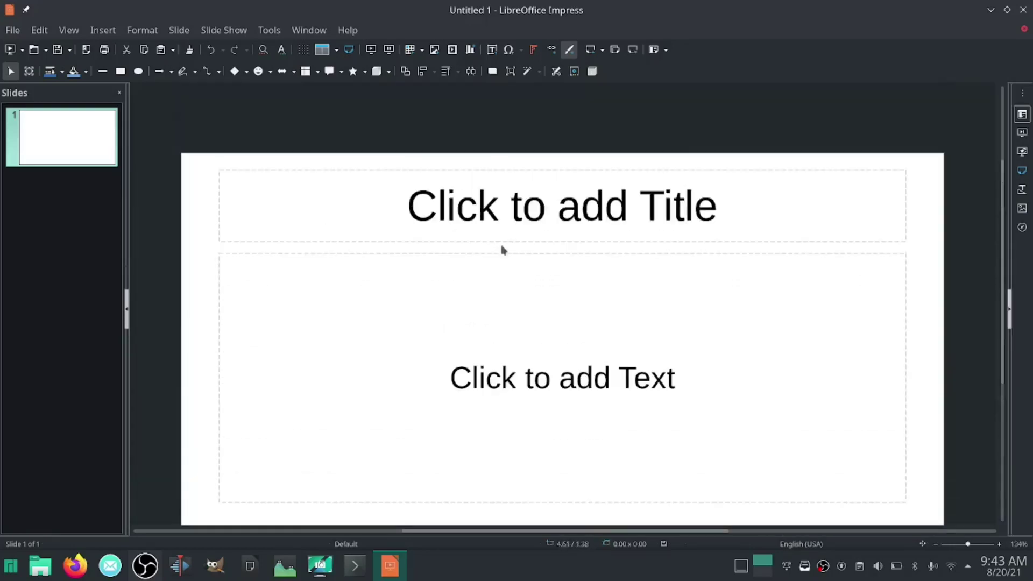
{"action": "left_click", "coordinate": [1023, 10]}
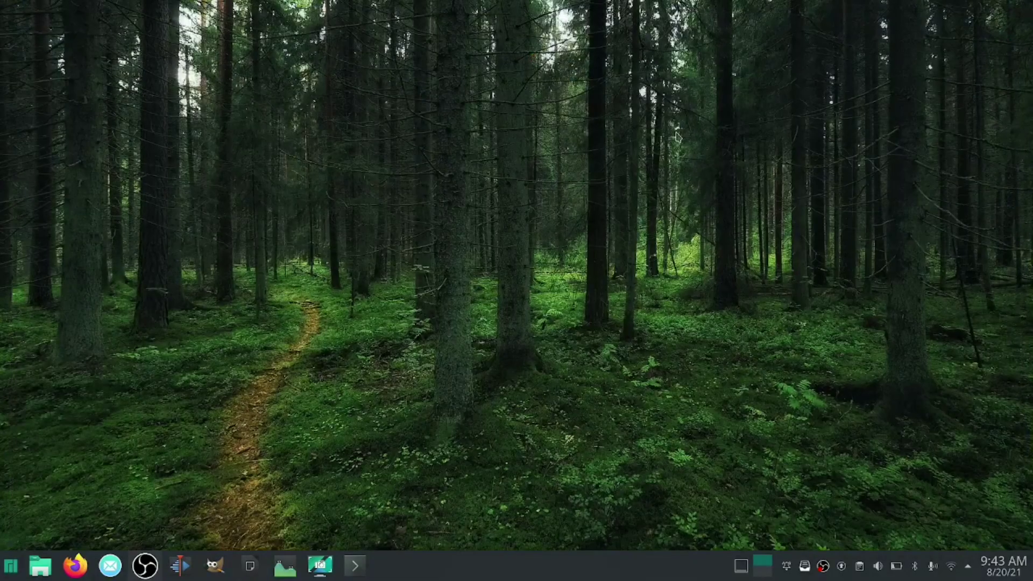